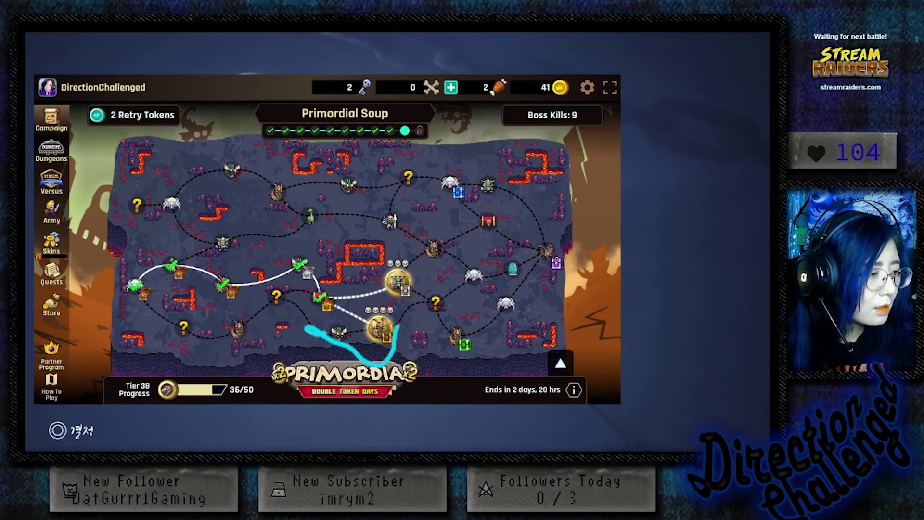
mouse_move(420, 312)
mouse_down()
mouse_move(449, 367)
mouse_move(476, 371)
mouse_move(513, 318)
mouse_up()
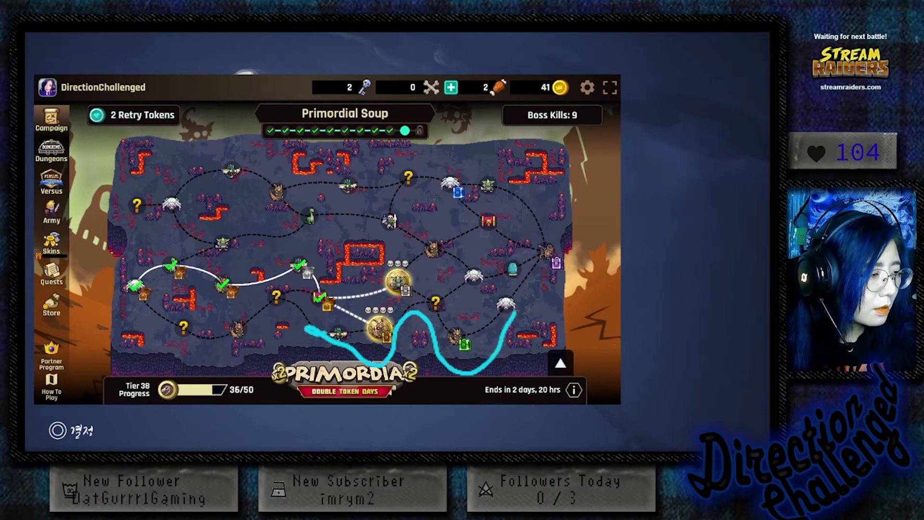
mouse_move(524, 278)
mouse_down()
mouse_move(546, 271)
mouse_move(544, 292)
mouse_up()
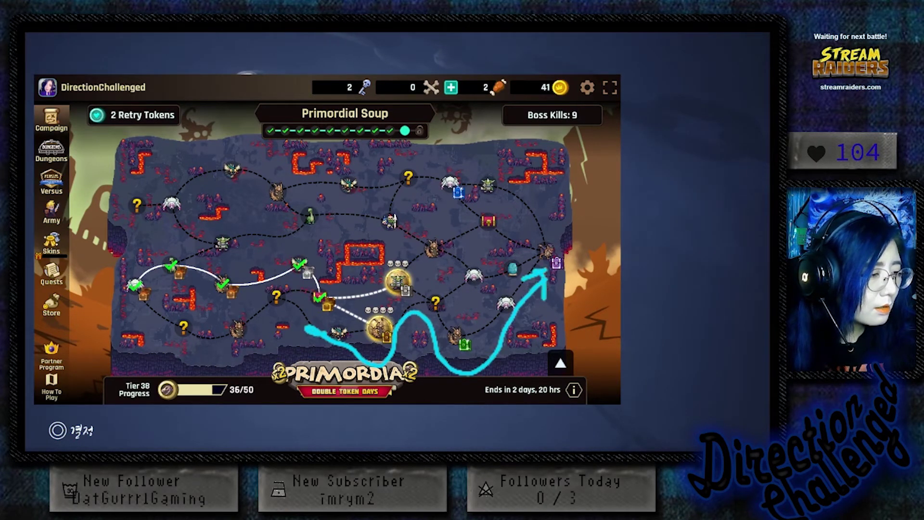
mouse_move(474, 307)
mouse_down()
mouse_move(452, 312)
mouse_move(487, 380)
mouse_move(507, 318)
mouse_up()
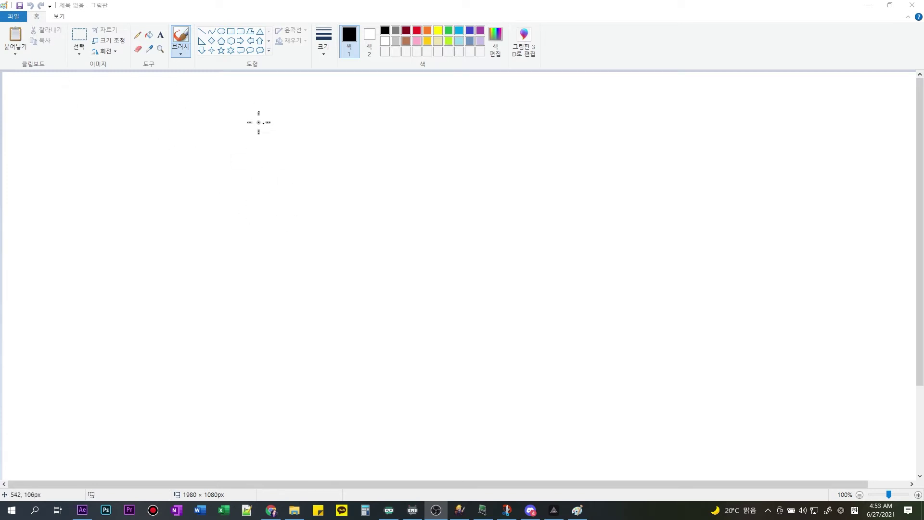
- Confirm the blank canvas size of 1980 × 1080 pixels in the image properties
click(16, 18)
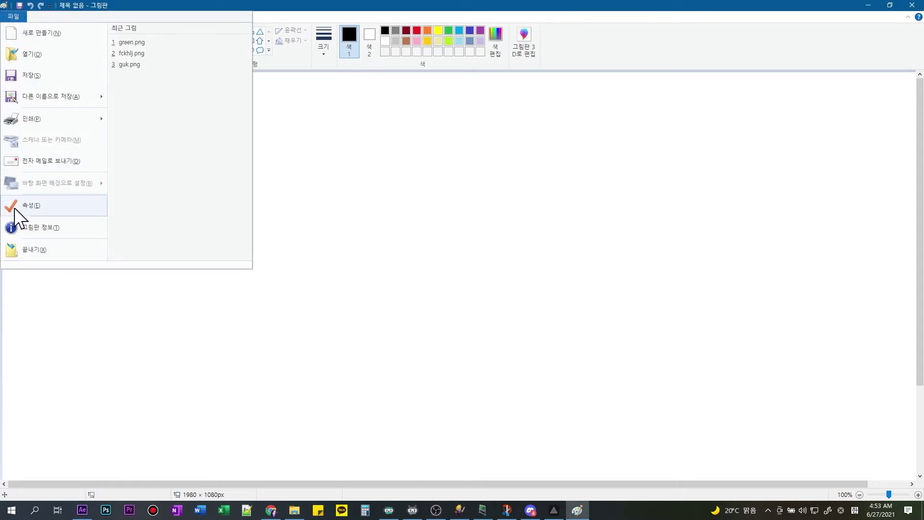
click(39, 212)
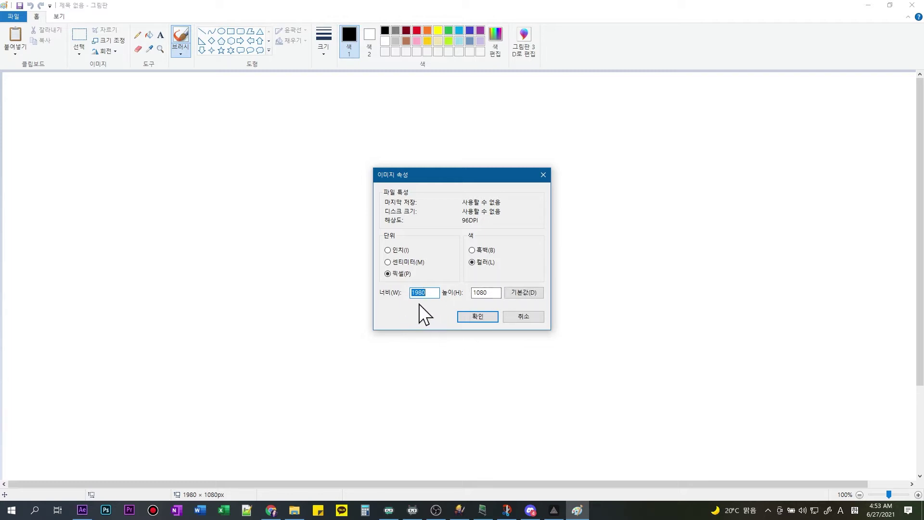
click(472, 318)
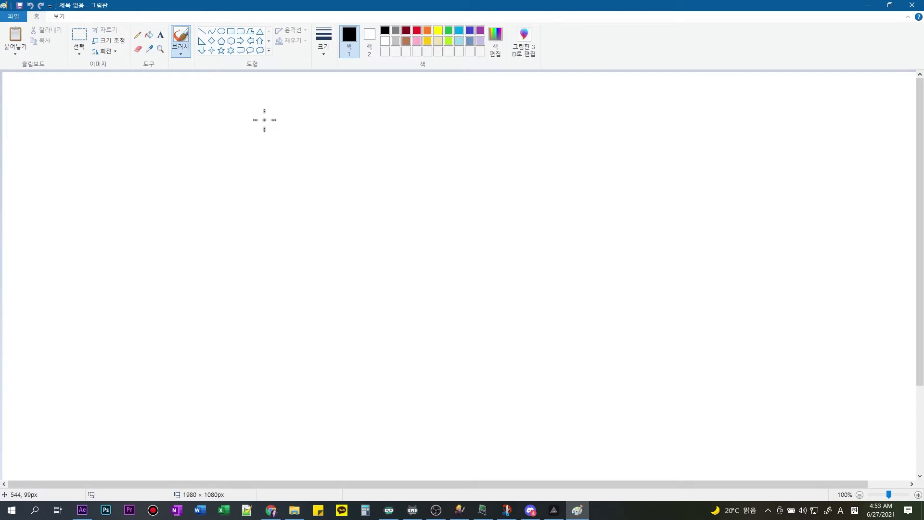
- Fill the whole blank canvas with solid green using the fill tool
scroll(264, 120, down, 1)
scroll(264, 119, up, 1)
scroll(264, 120, down, 1)
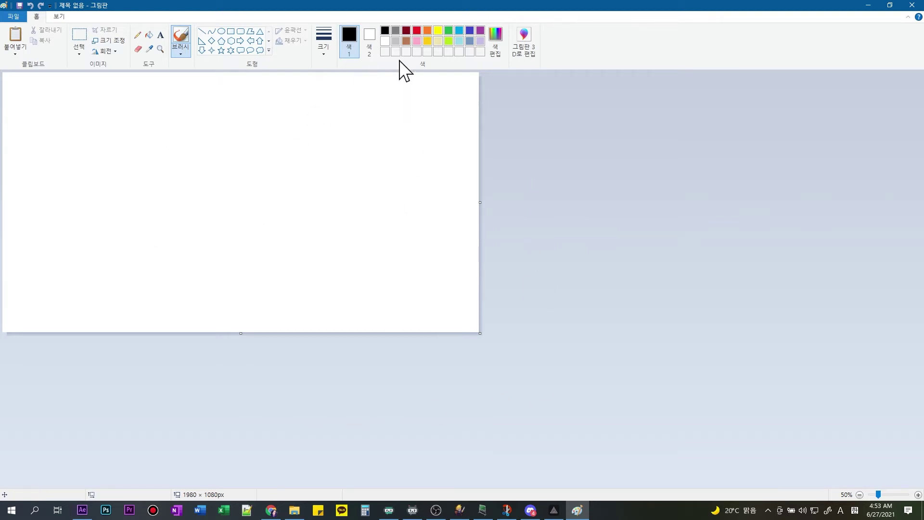
click(451, 33)
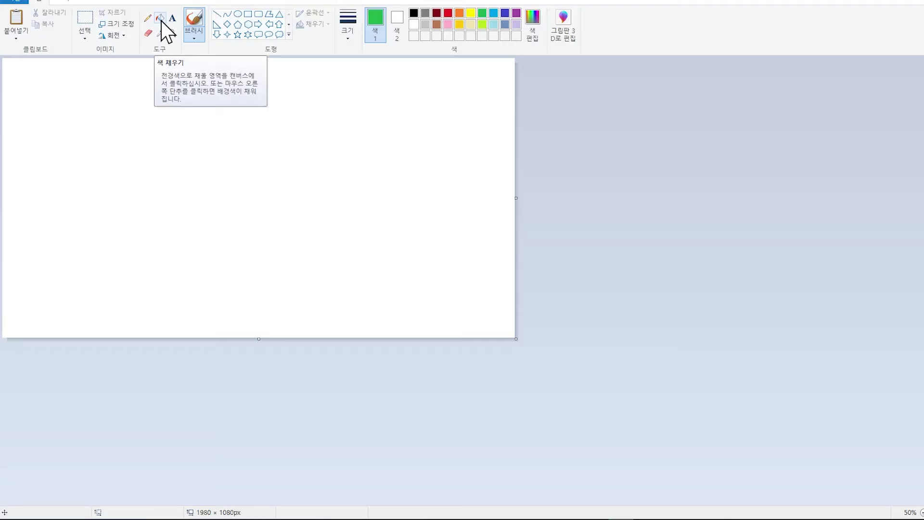
click(161, 20)
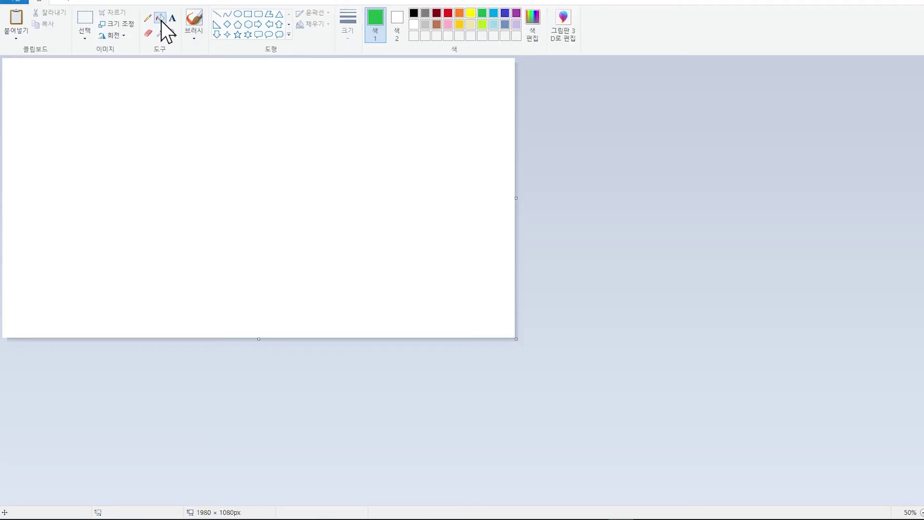
click(286, 150)
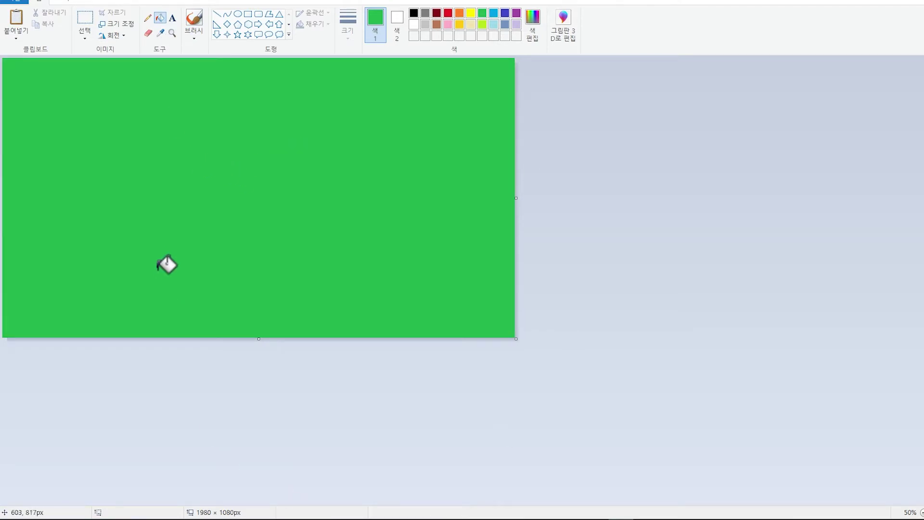
- Save the green picture as a PNG named green in the Videos folder and open that folder
click(7, 2)
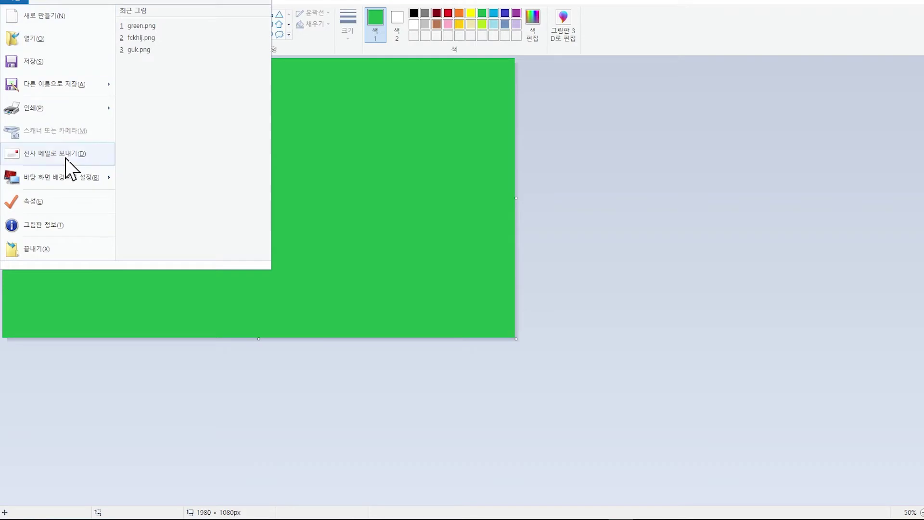
mouse_move(73, 82)
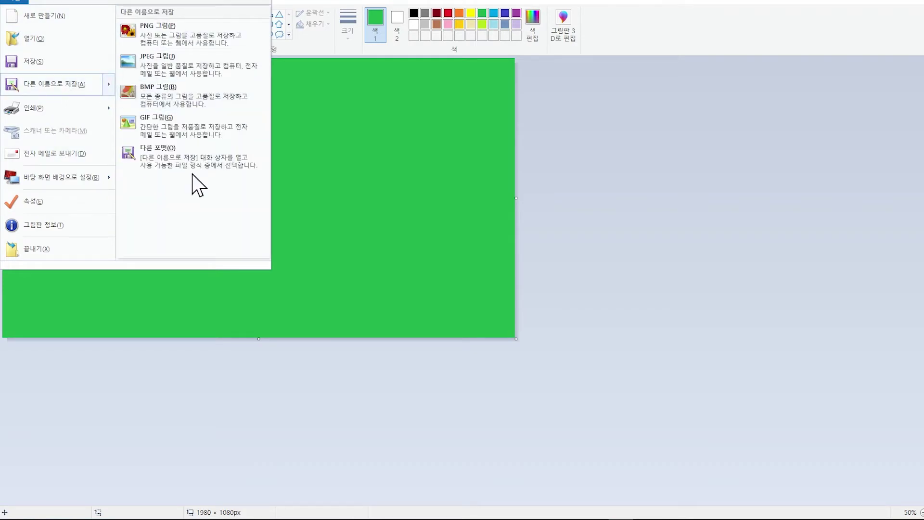
click(187, 36)
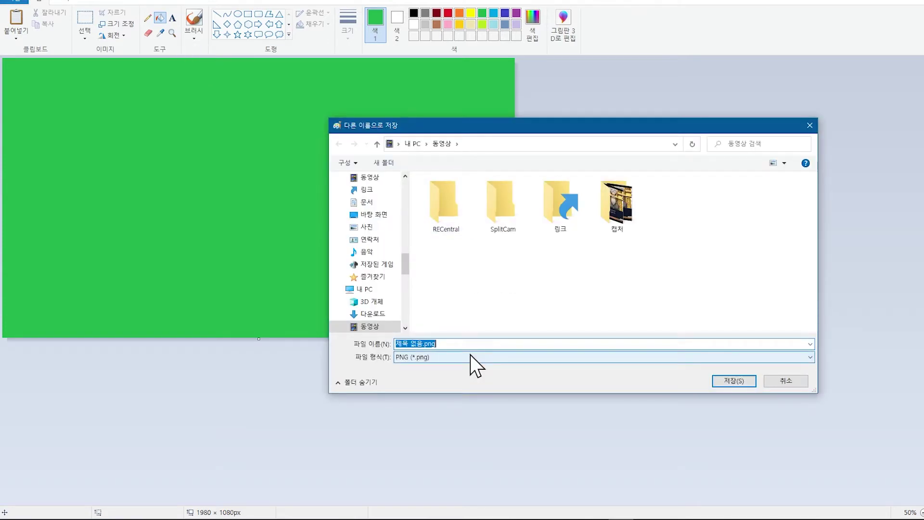
text(green)
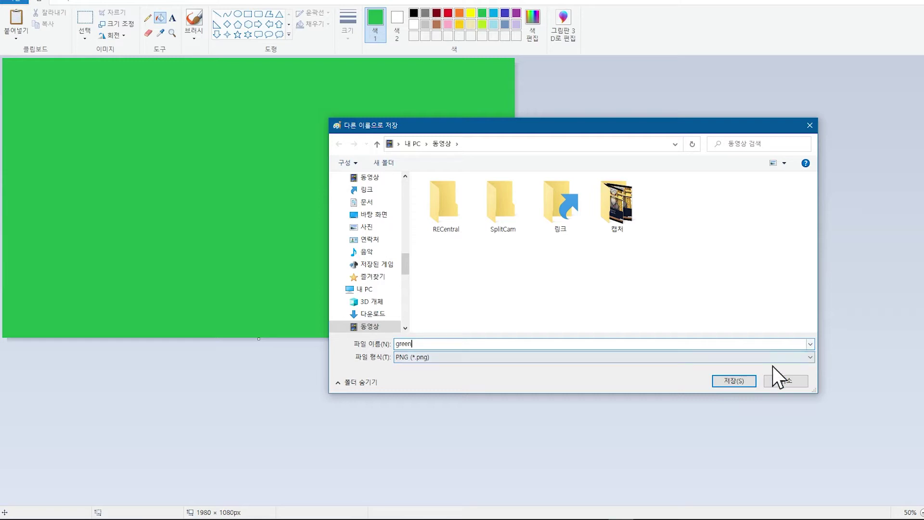
click(740, 379)
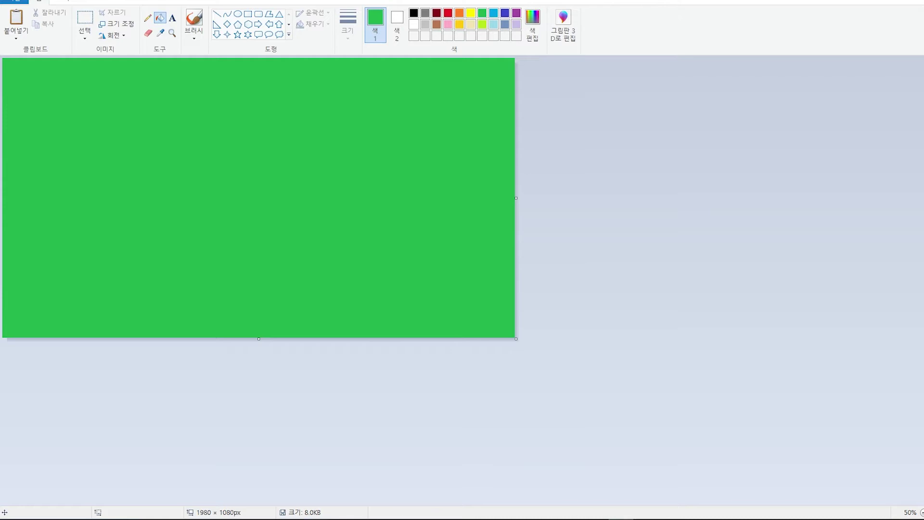
click(316, 519)
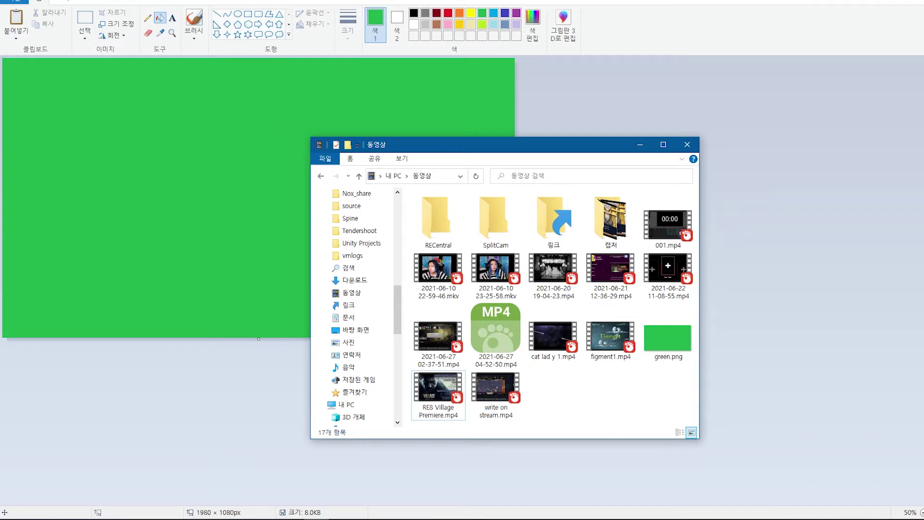
- Switch to After Effects and create a composition named heart with the HDTV 1080 24 preset
click(923, 0)
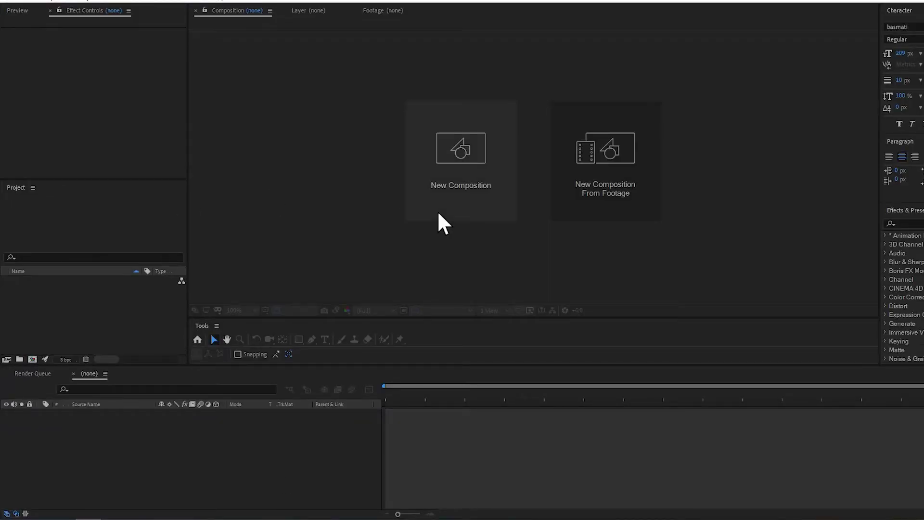
click(456, 214)
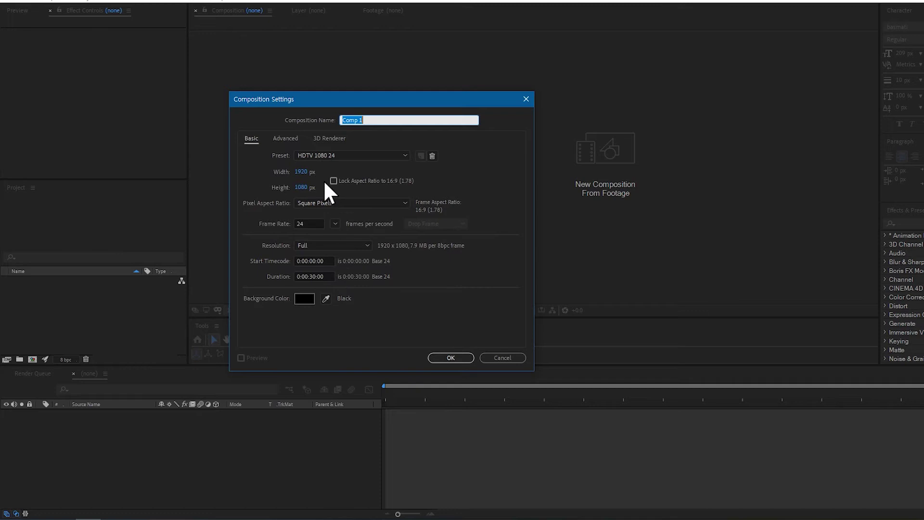
text(heart)
click(461, 357)
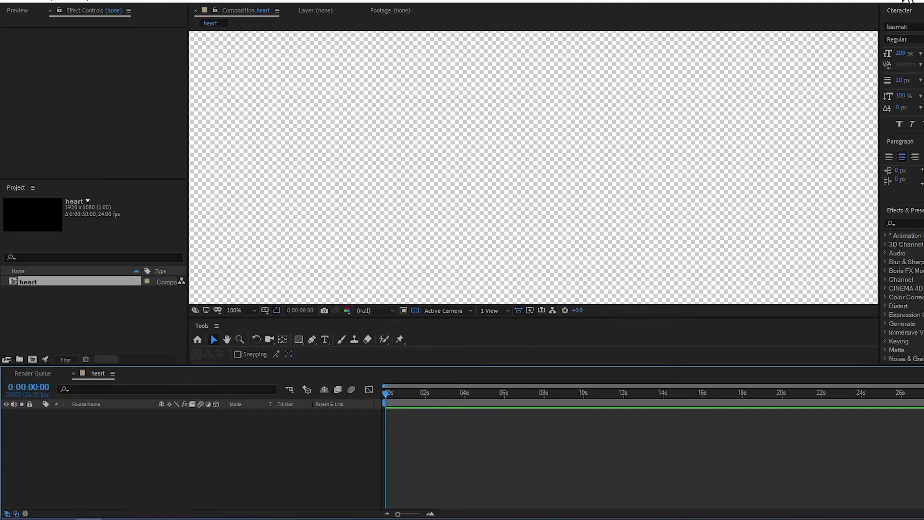
scroll(669, 170, down, 4)
scroll(669, 170, up, 1)
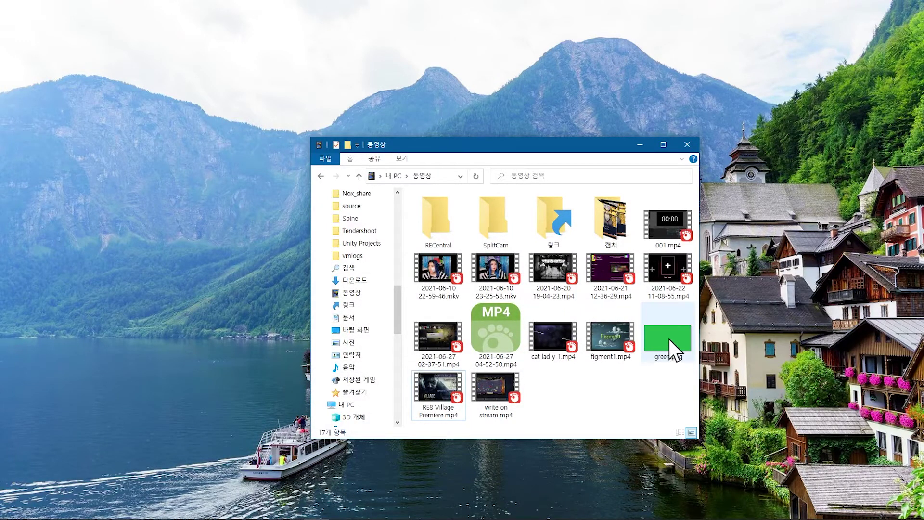
- Open green.png from the Videos folder in Snip & Sketch and place its window clear of the file listing
mouse_move(669, 346)
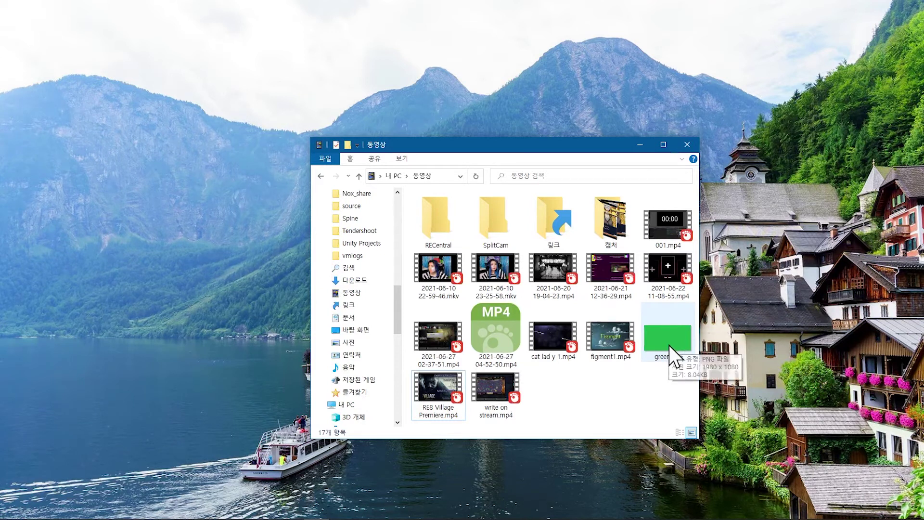
click(669, 345)
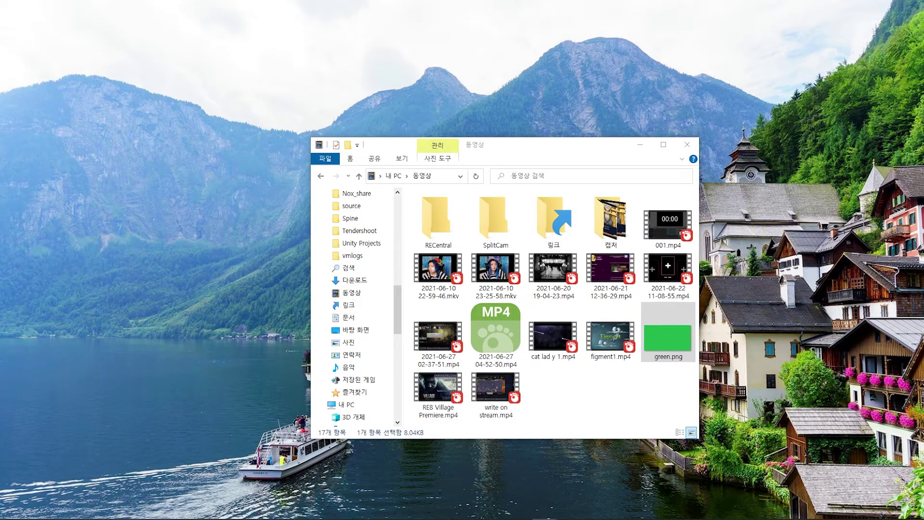
double_click(669, 346)
mouse_move(426, 112)
mouse_down()
mouse_move(309, 54)
mouse_move(372, 60)
mouse_up()
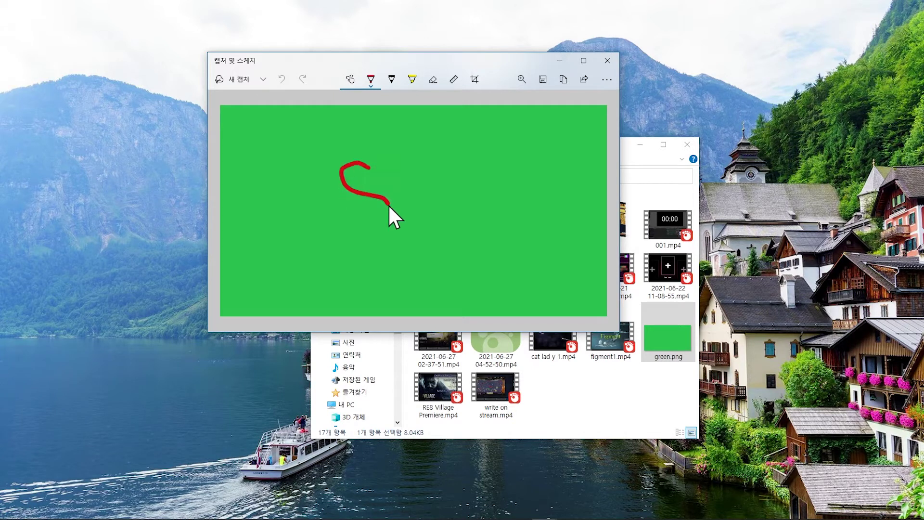
- Draw several red test hearts across the green image with the pen
drag(392, 148, 358, 178)
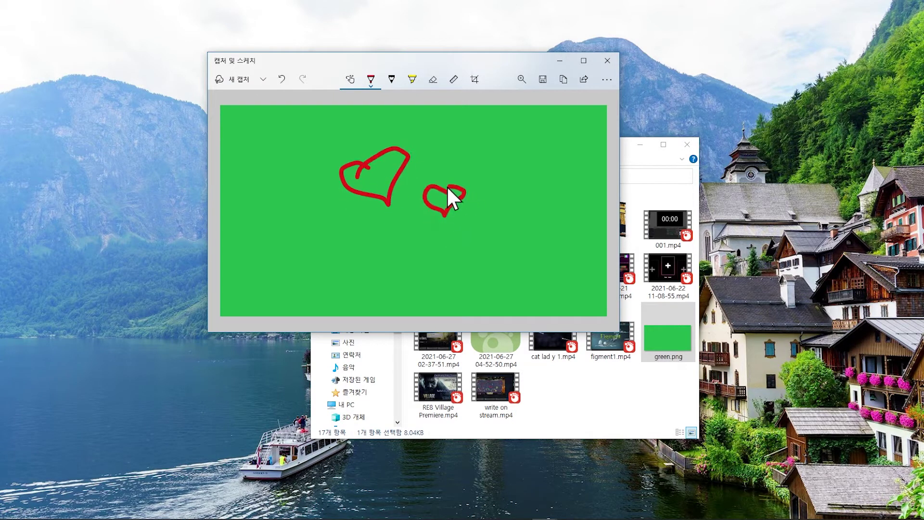
drag(321, 236, 307, 254)
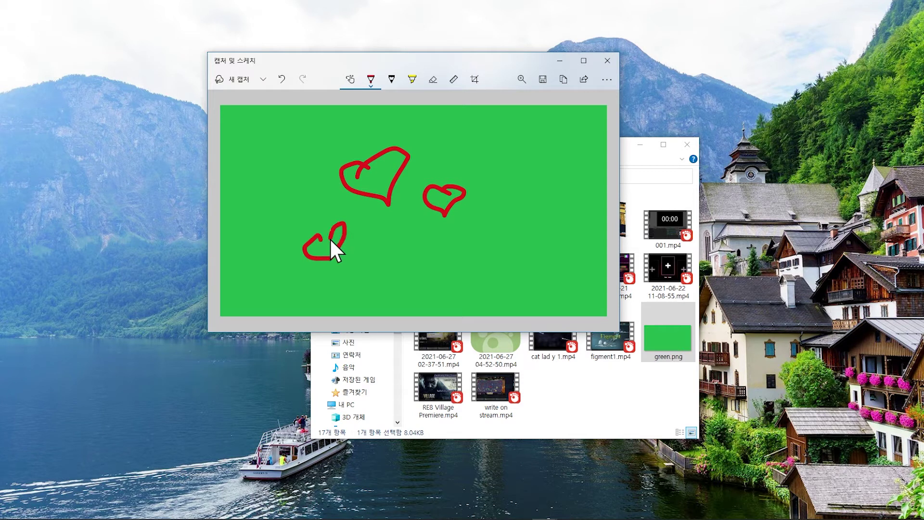
drag(392, 239, 402, 273)
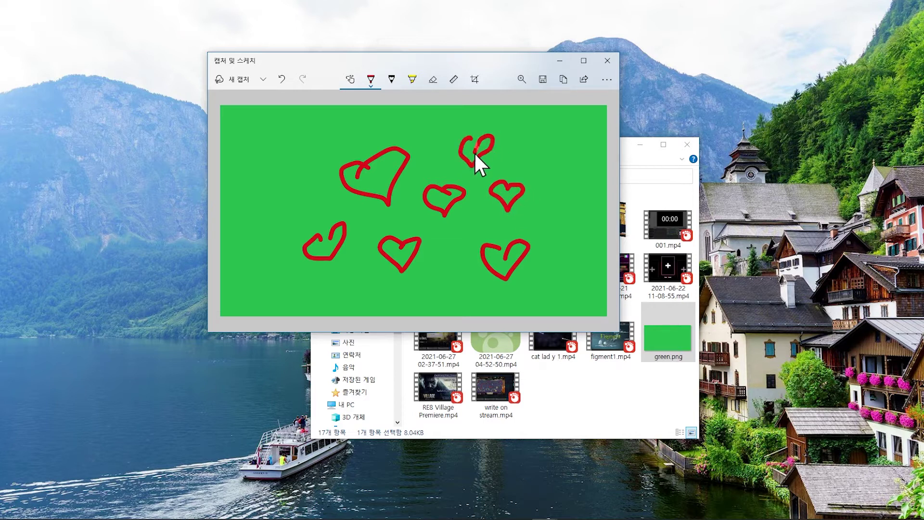
mouse_move(321, 166)
mouse_down()
mouse_move(331, 143)
mouse_move(323, 153)
mouse_up()
- Erase all the red hearts from the green image
click(433, 80)
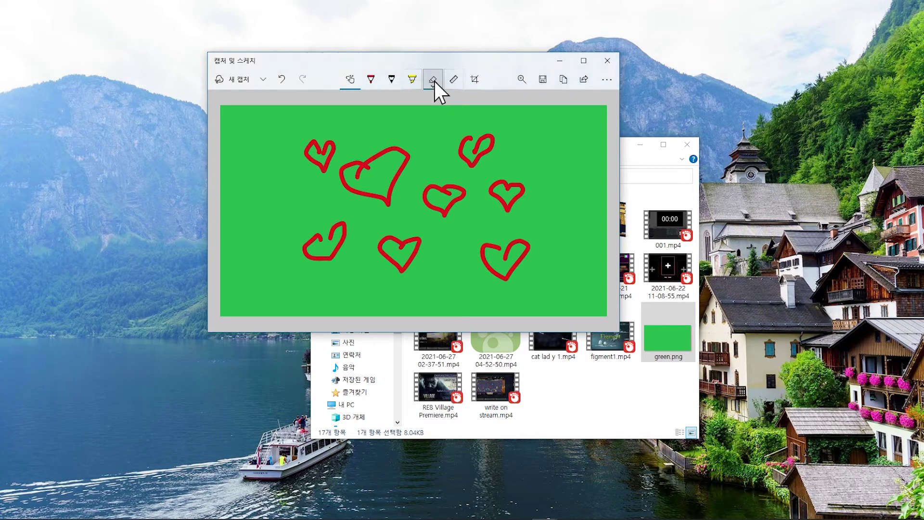
drag(441, 143, 398, 171)
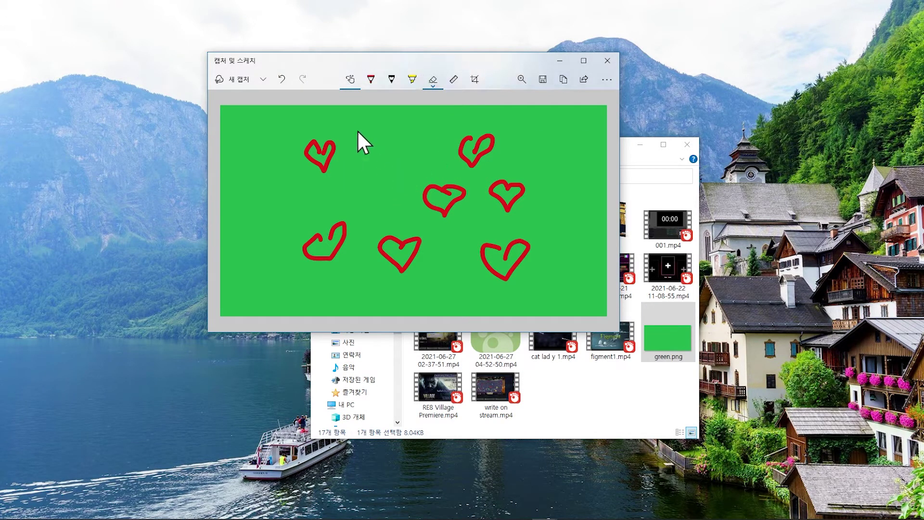
drag(360, 198, 339, 245)
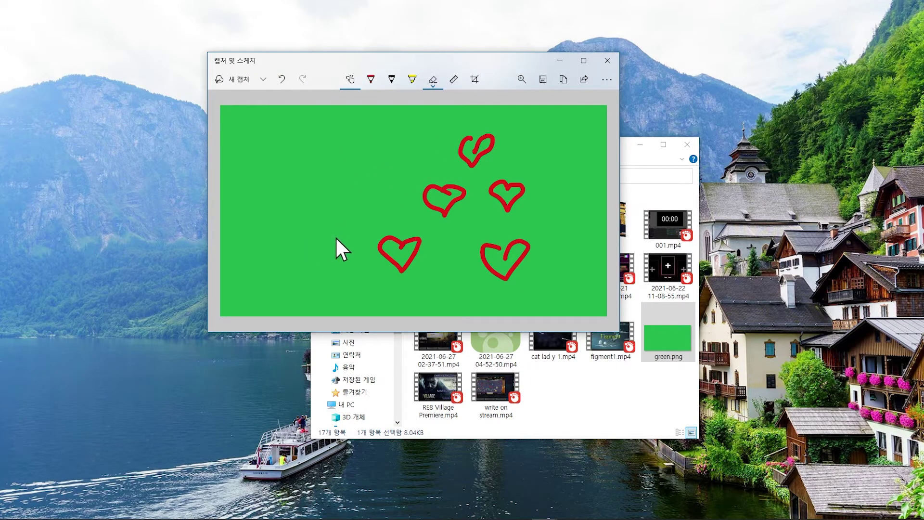
click(433, 87)
click(433, 109)
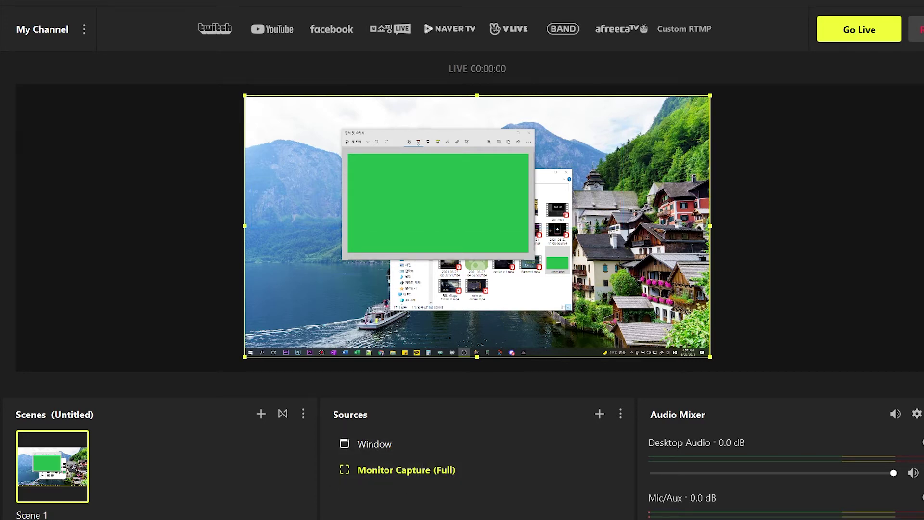
- Switch to PRISM Live Studio and confirm the Monitor Capture source on the 1920x1080 primary monitor with Capture Cursor off
double_click(426, 470)
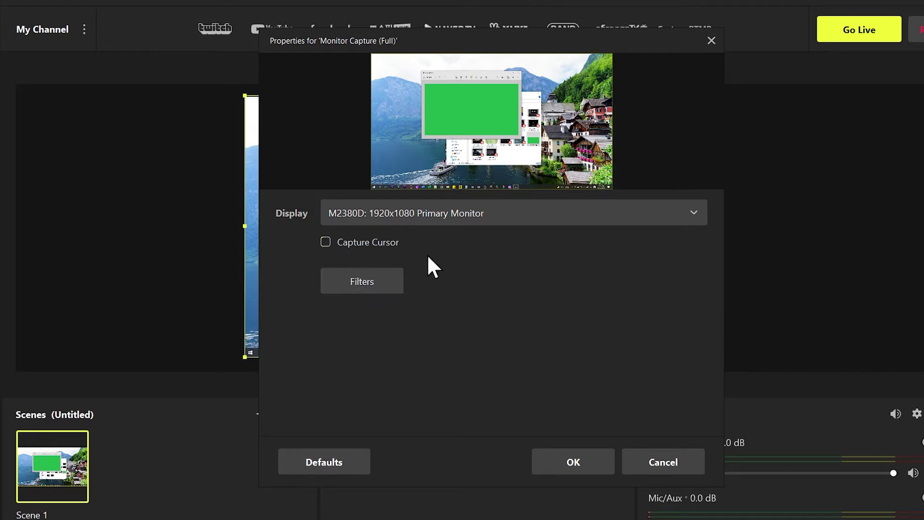
click(588, 458)
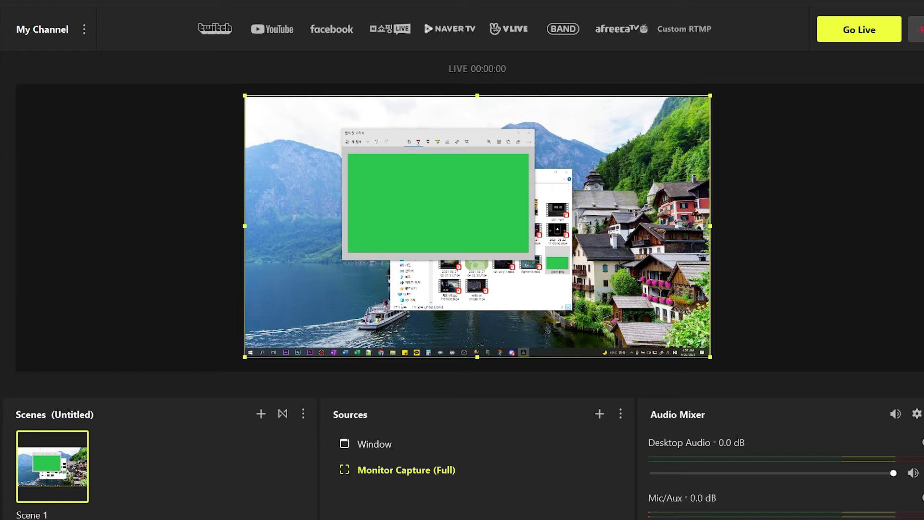
- Record the screen while drawing three small red hearts on the green image, ending the recording after the third
click(918, 29)
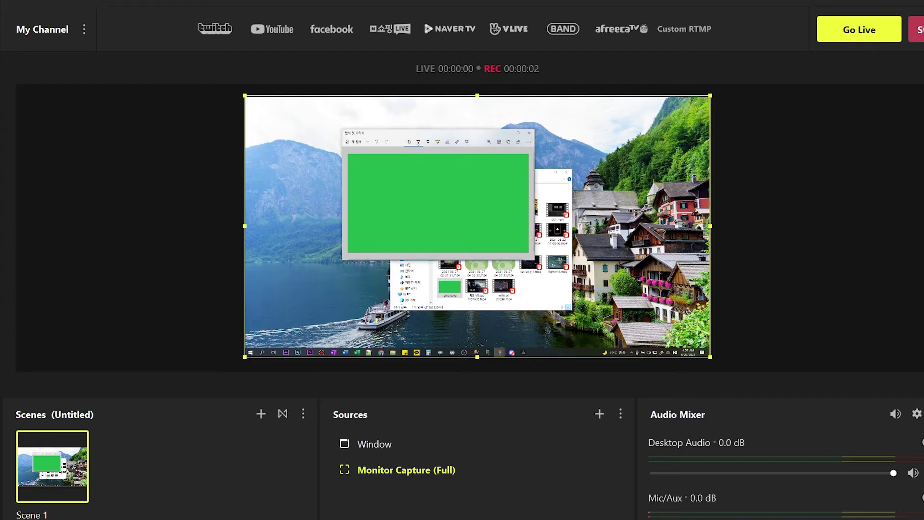
mouse_move(461, 207)
mouse_down()
mouse_move(465, 225)
mouse_move(465, 210)
mouse_up()
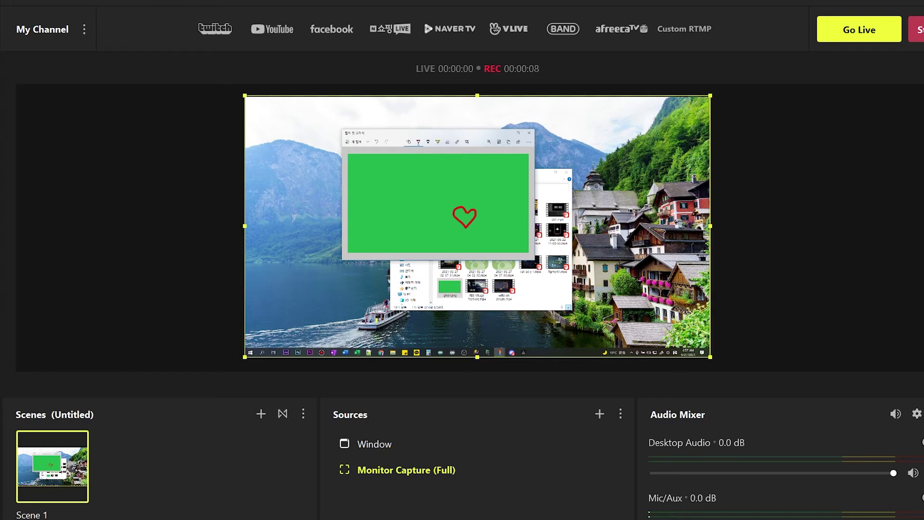
mouse_move(436, 203)
mouse_down()
mouse_move(441, 210)
mouse_move(447, 201)
mouse_up()
drag(449, 186, 450, 194)
click(916, 32)
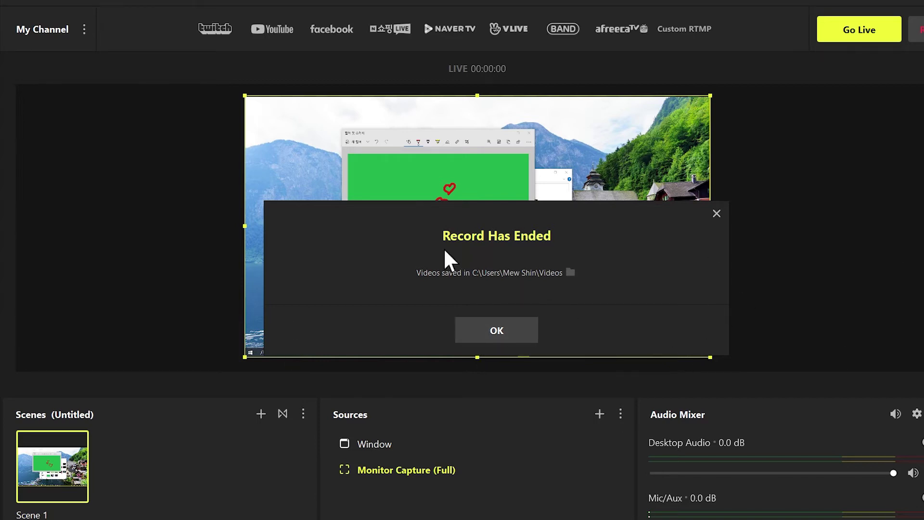
click(527, 330)
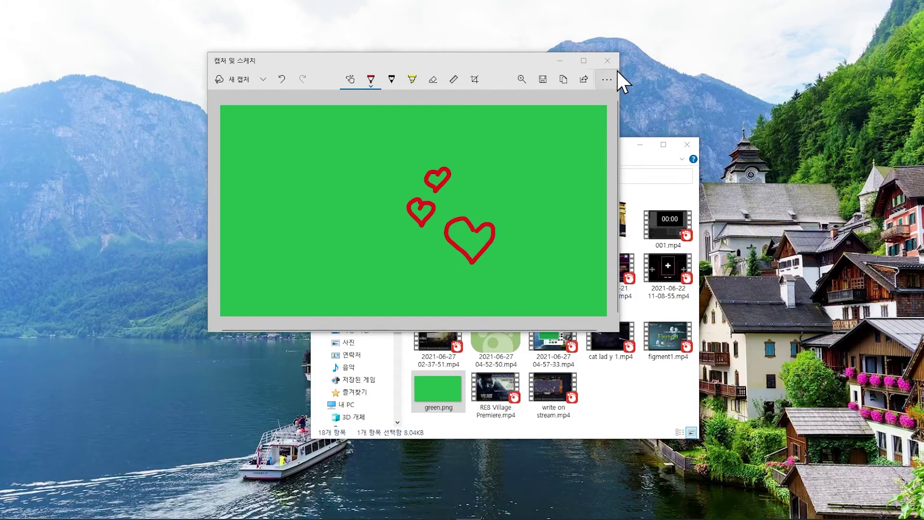
click(607, 60)
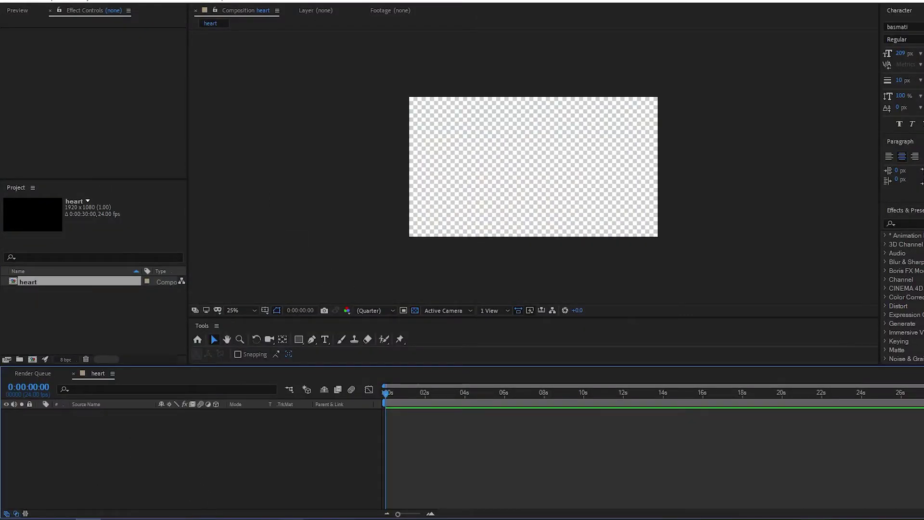
click(316, 519)
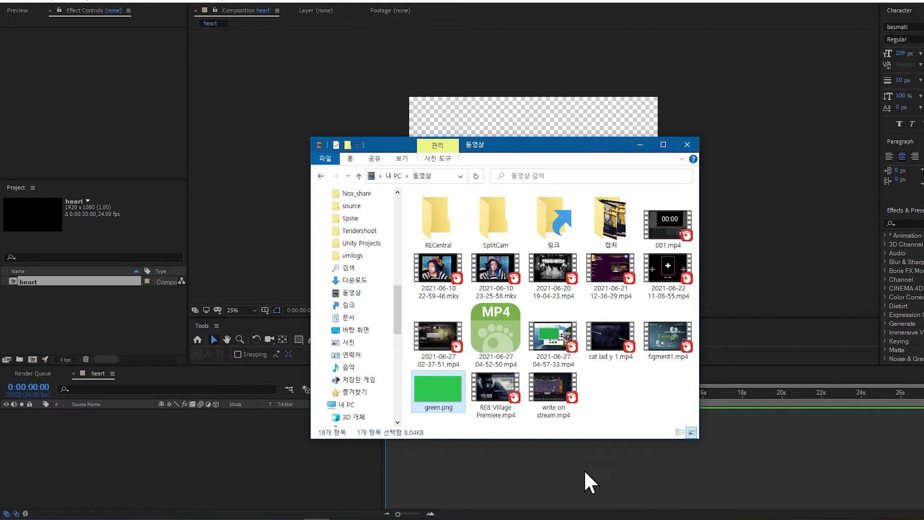
drag(547, 355, 179, 472)
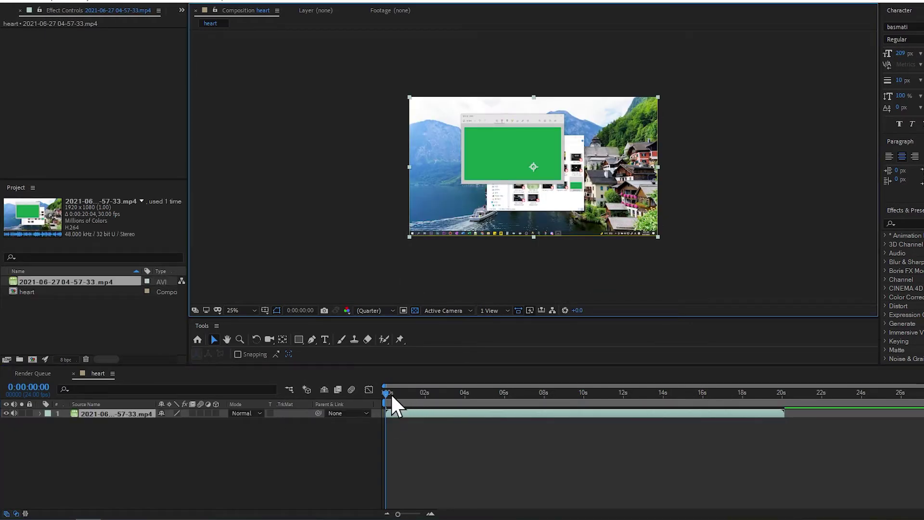
- Set the work area from 0:00:02:17 to 0:00:15:17 and trim the heart composition to it
drag(384, 393, 437, 491)
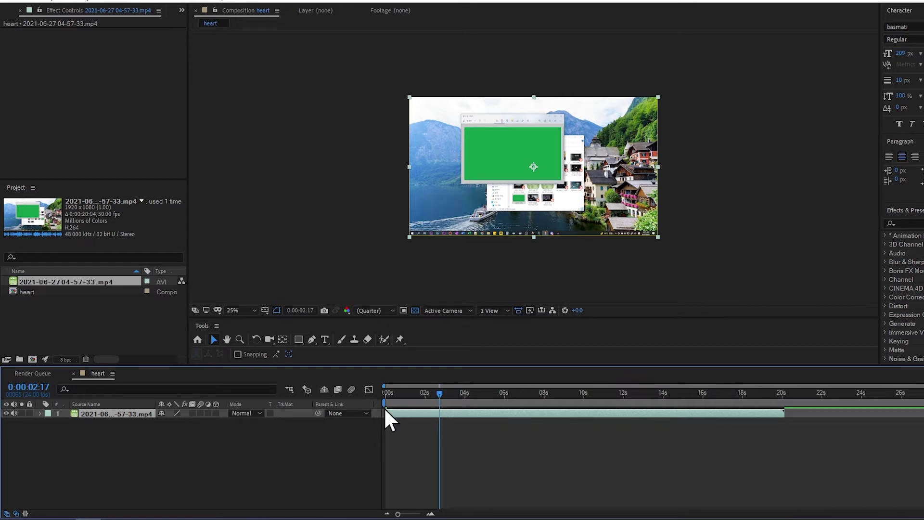
drag(384, 404, 436, 425)
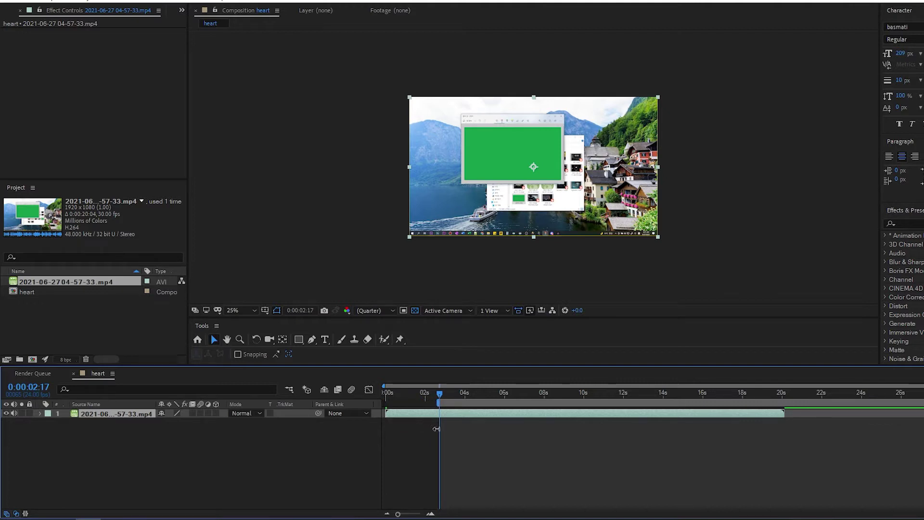
drag(440, 392, 692, 397)
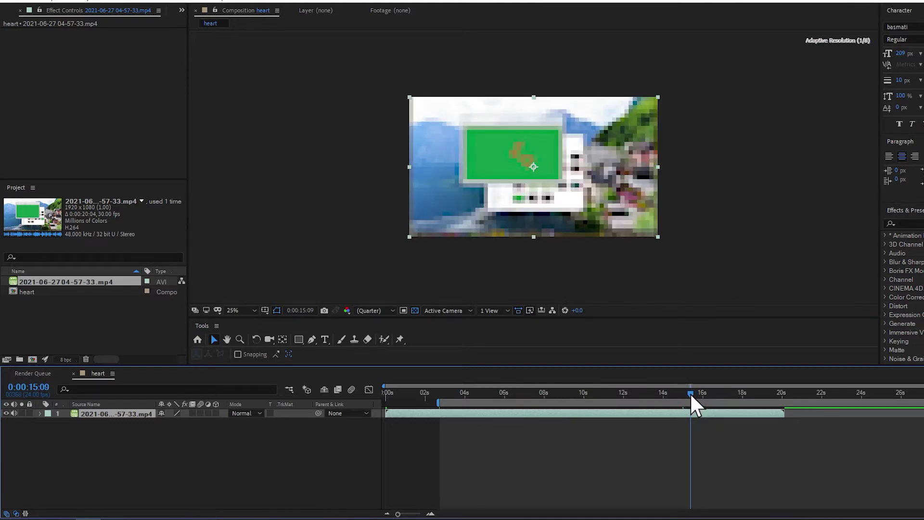
drag(693, 399, 696, 397)
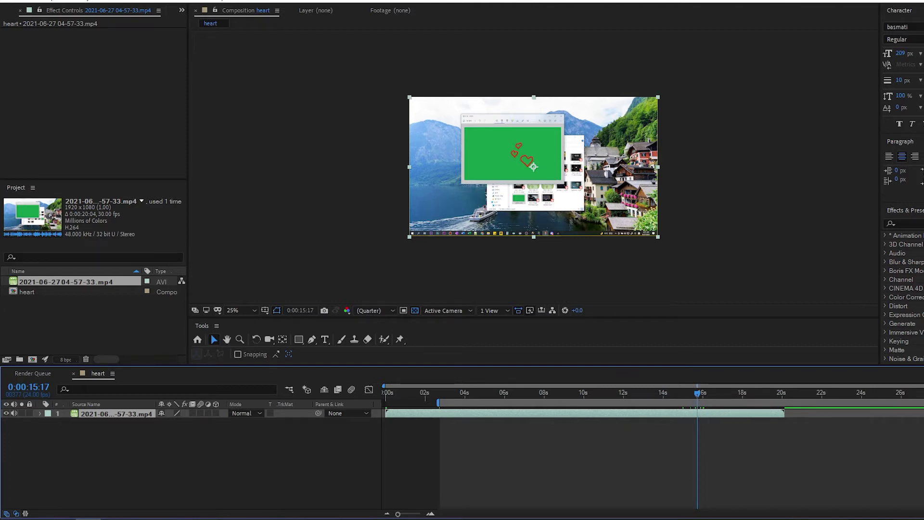
drag(922, 460, 699, 461)
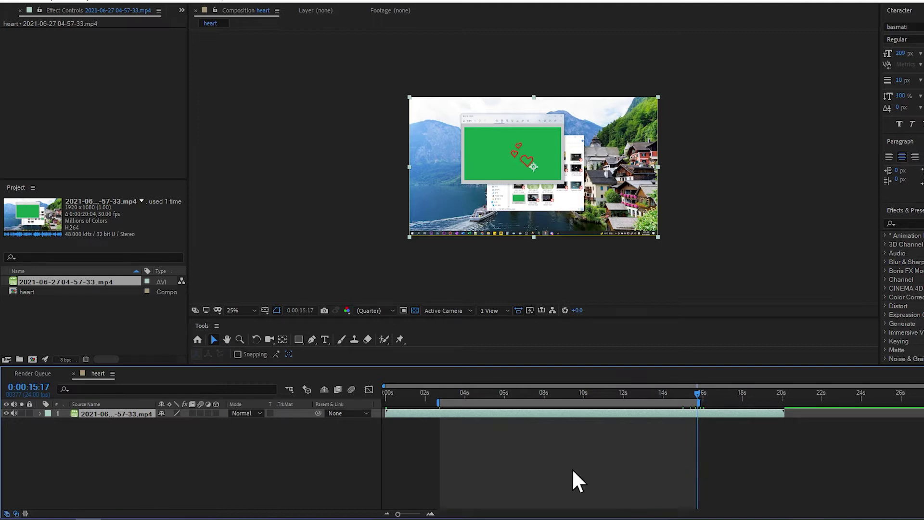
click(50, 2)
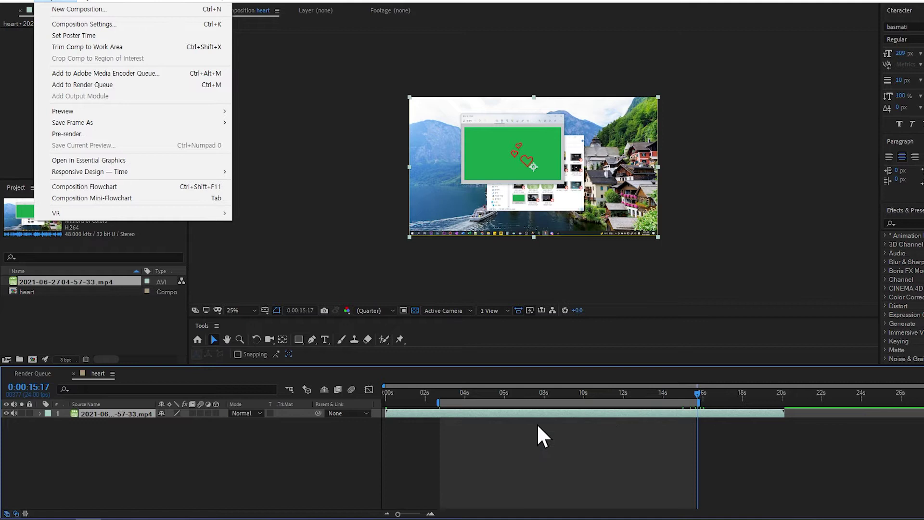
click(93, 48)
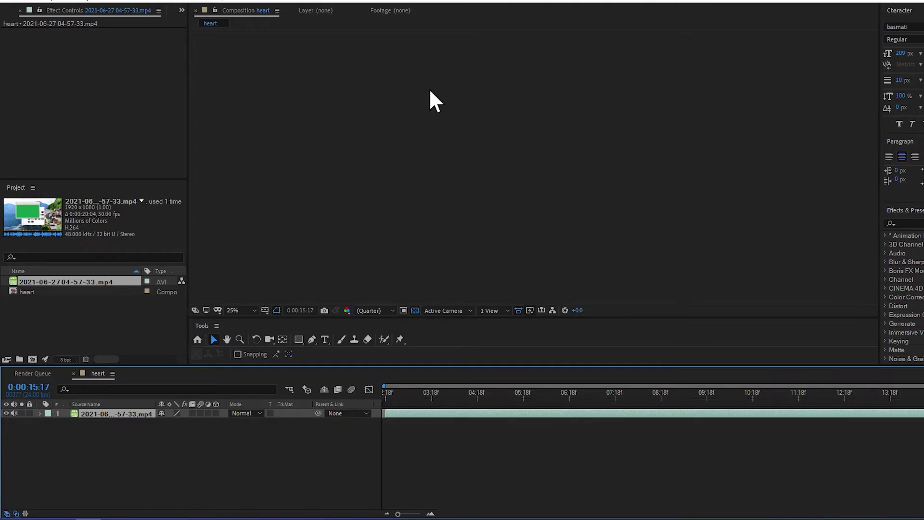
- Play back the trimmed composition and scrub through it to check the heart drawing
key(space)
key(space)
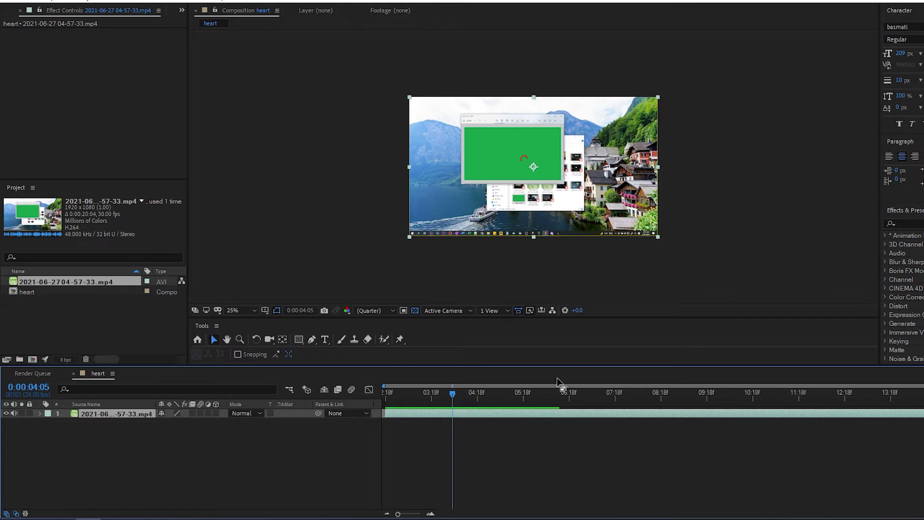
drag(451, 396, 416, 391)
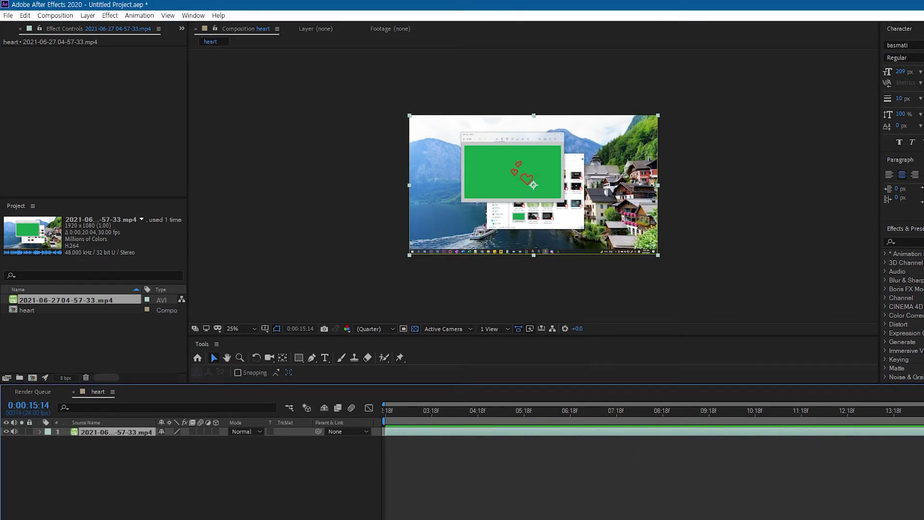
- Draw a region of interest around the three hearts and tighten its edges so it contains only green background and hearts
click(403, 329)
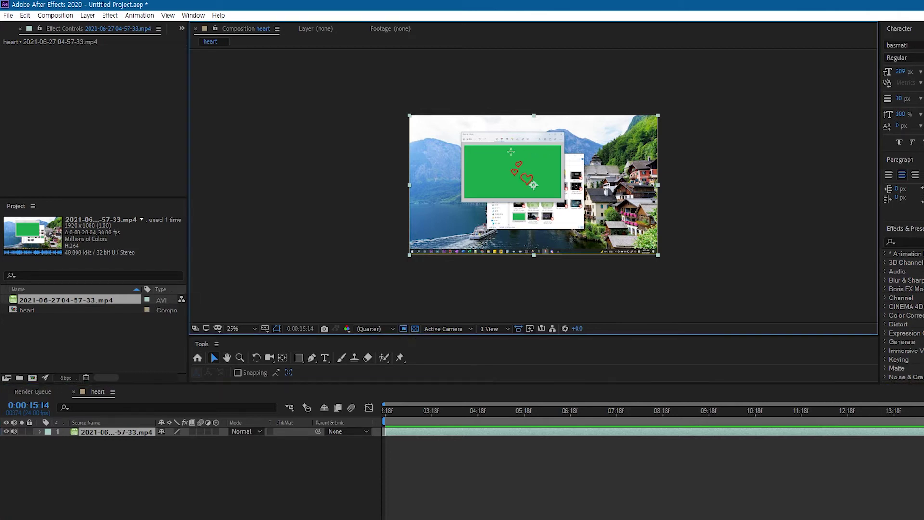
drag(499, 150, 543, 194)
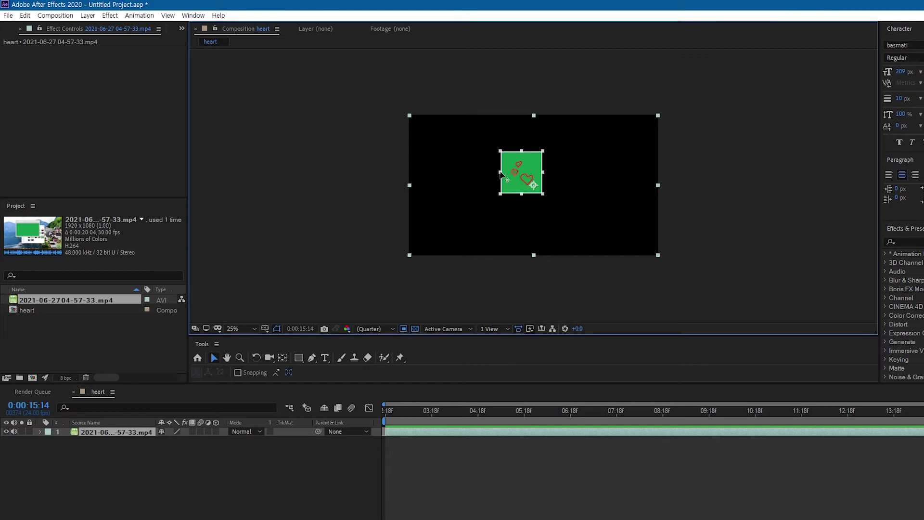
drag(501, 178, 505, 178)
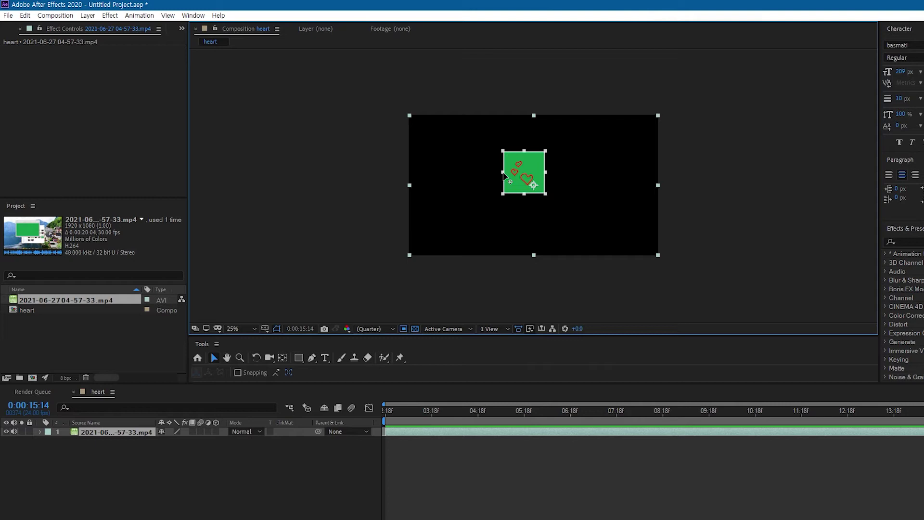
drag(503, 151, 506, 157)
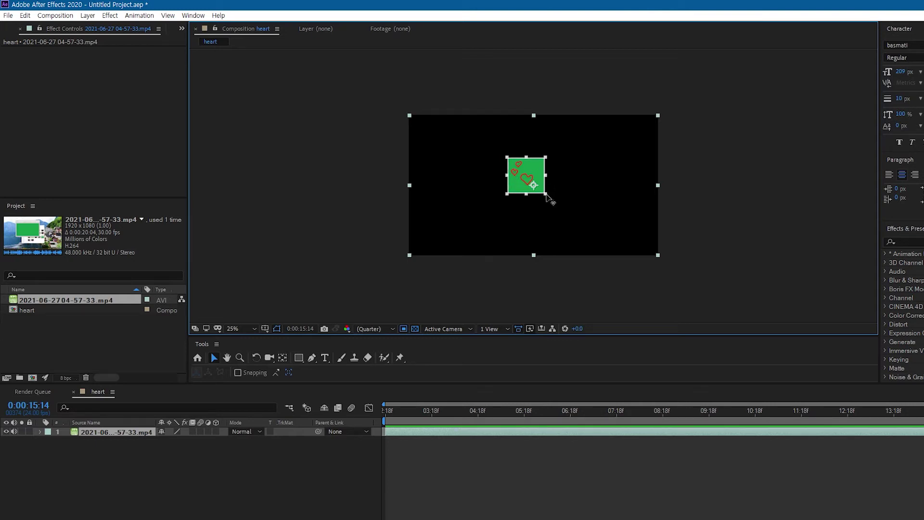
mouse_move(546, 194)
mouse_down()
mouse_move(534, 187)
mouse_move(539, 192)
mouse_up()
mouse_move(617, 169)
mouse_down()
mouse_move(609, 167)
mouse_move(619, 172)
mouse_up()
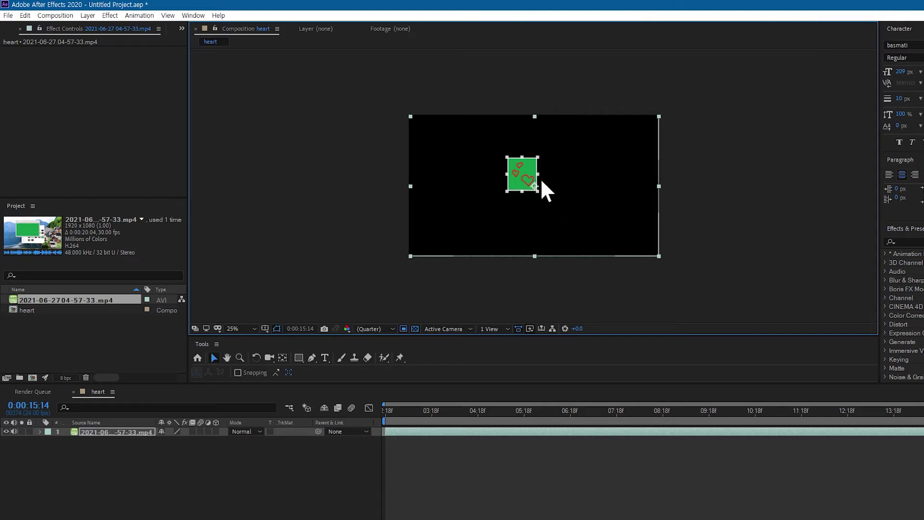
- Crop the composition to the region of interest and view it at 100%
click(56, 16)
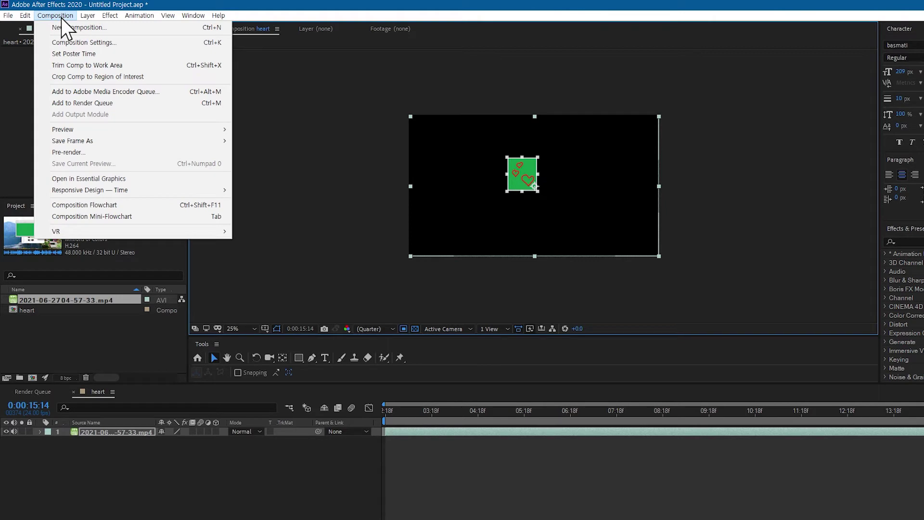
click(88, 78)
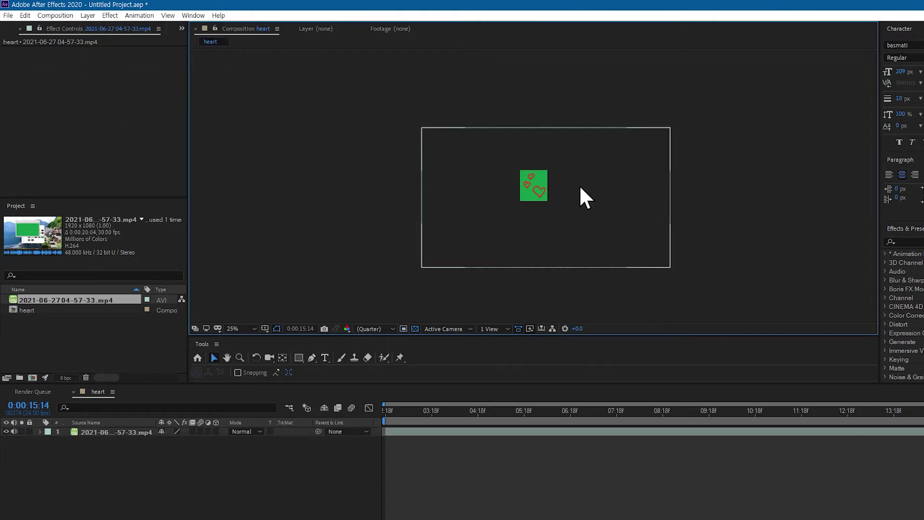
scroll(573, 184, up, 3)
scroll(574, 183, down, 1)
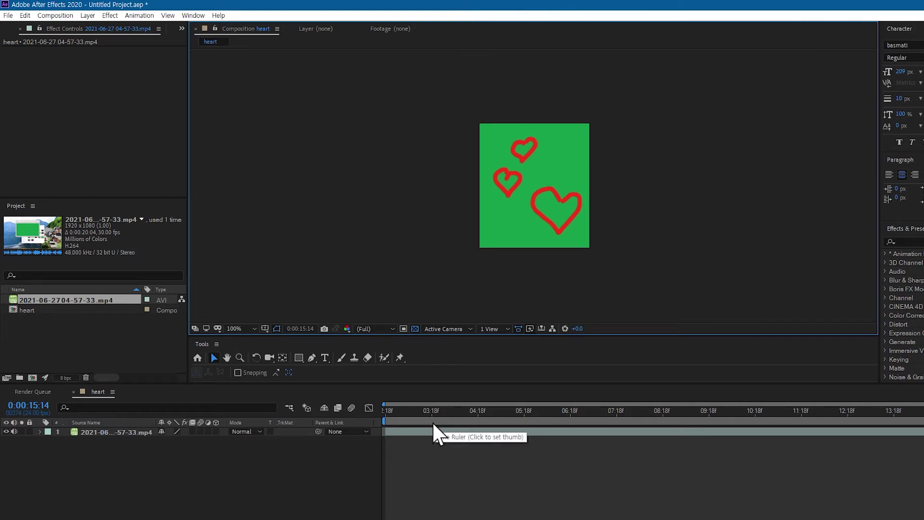
- Time-stretch the recording layer to a new duration of 0:00:03:00
click(448, 422)
right_click(446, 429)
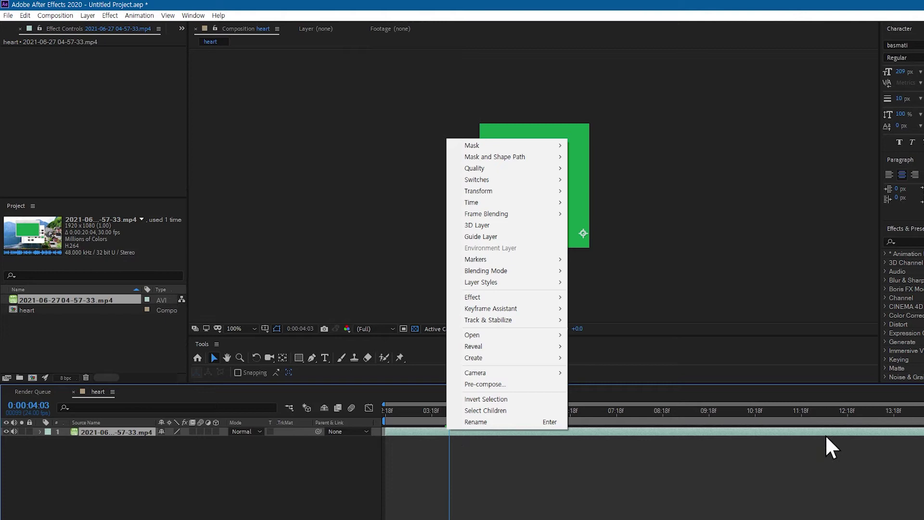
mouse_move(505, 203)
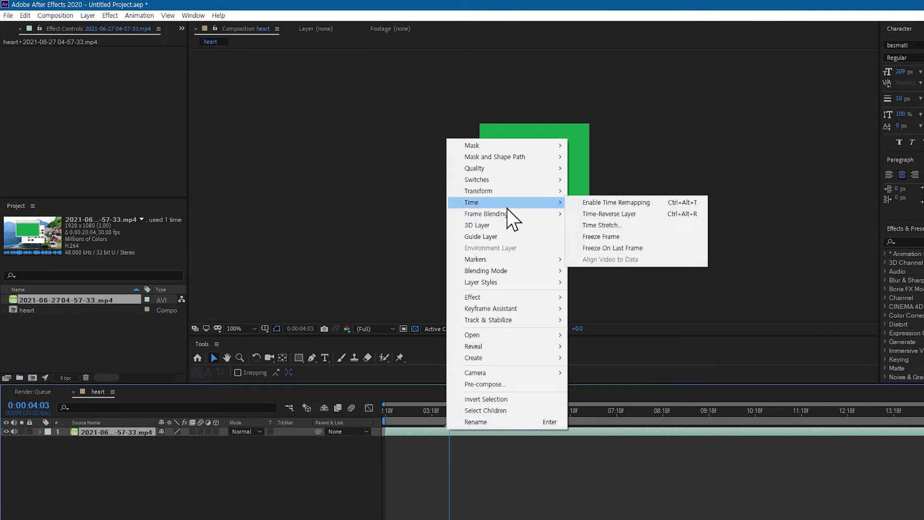
click(643, 227)
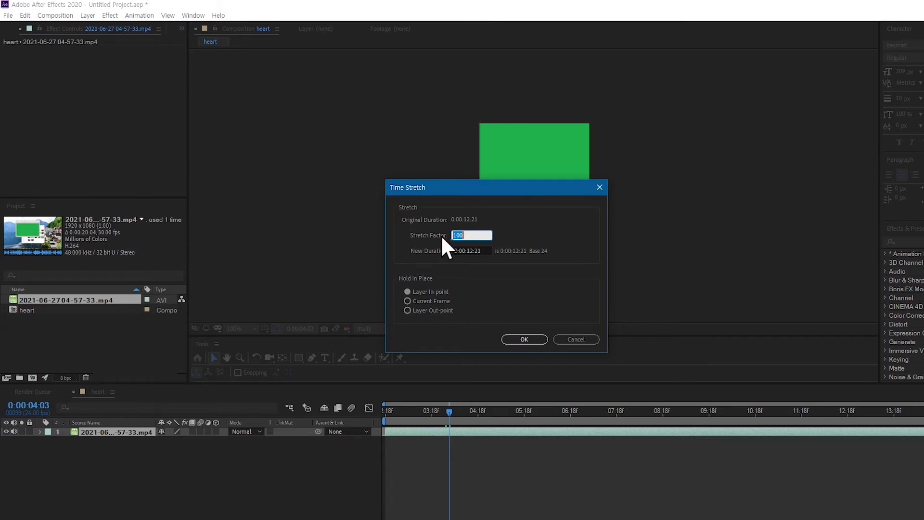
click(473, 251)
drag(473, 251, 467, 257)
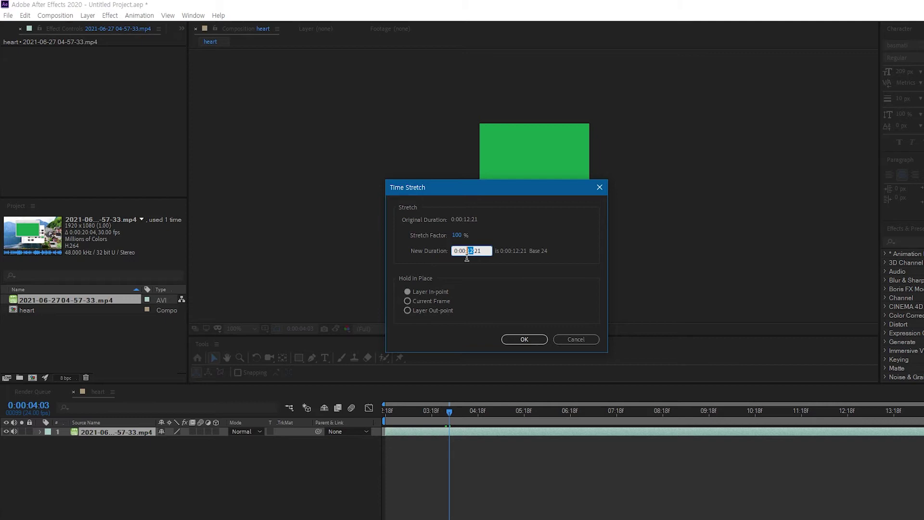
text(3)
text(0)
drag(489, 250, 474, 262)
text(00)
click(524, 340)
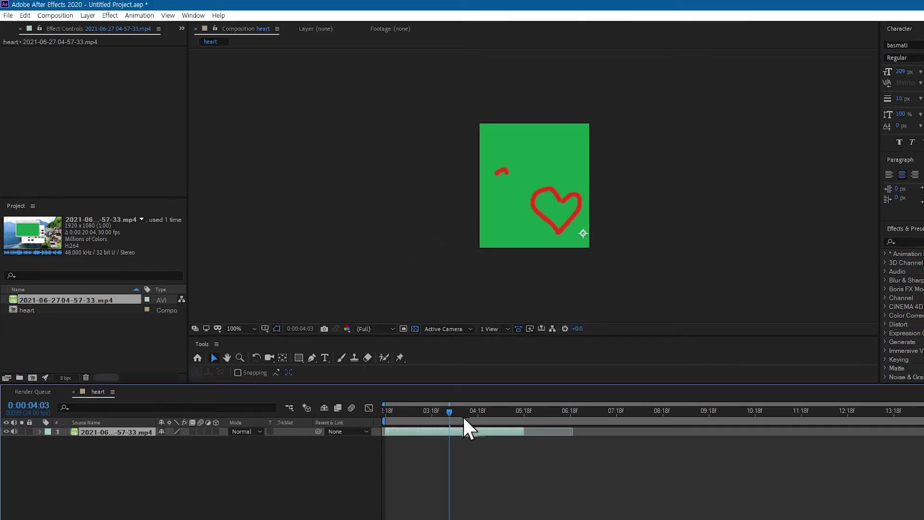
- Play the sped-up heart drawing from the start of the composition
drag(449, 410, 366, 439)
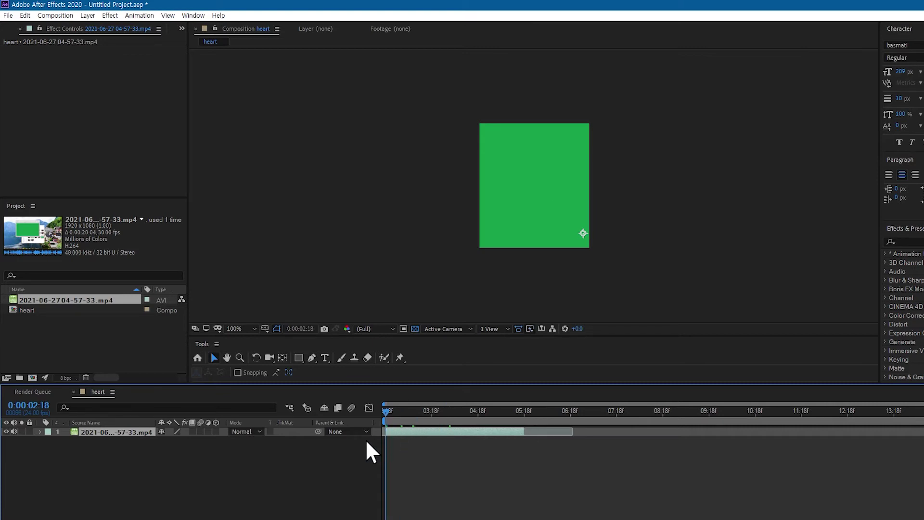
key(space)
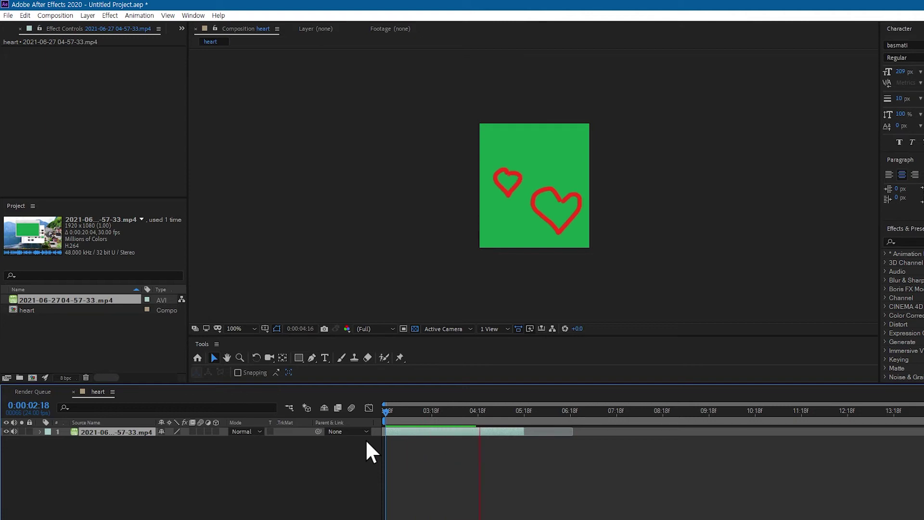
key(space)
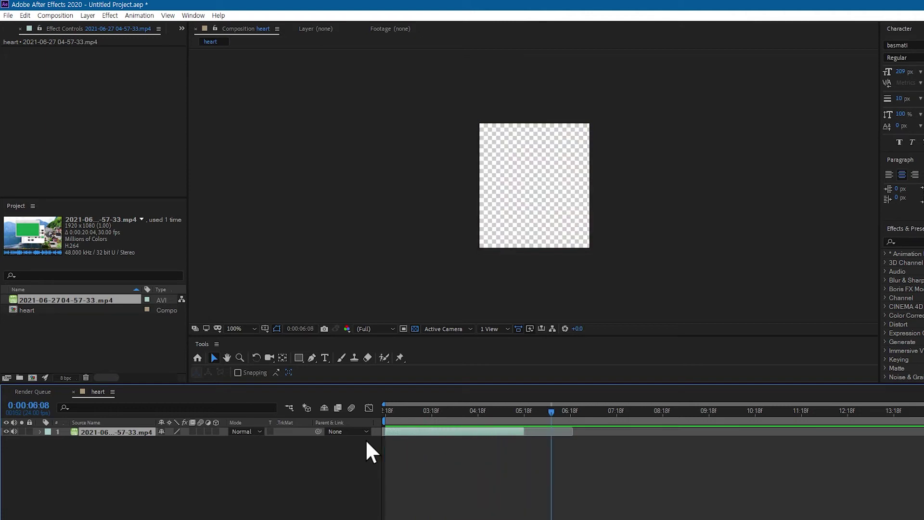
click(506, 483)
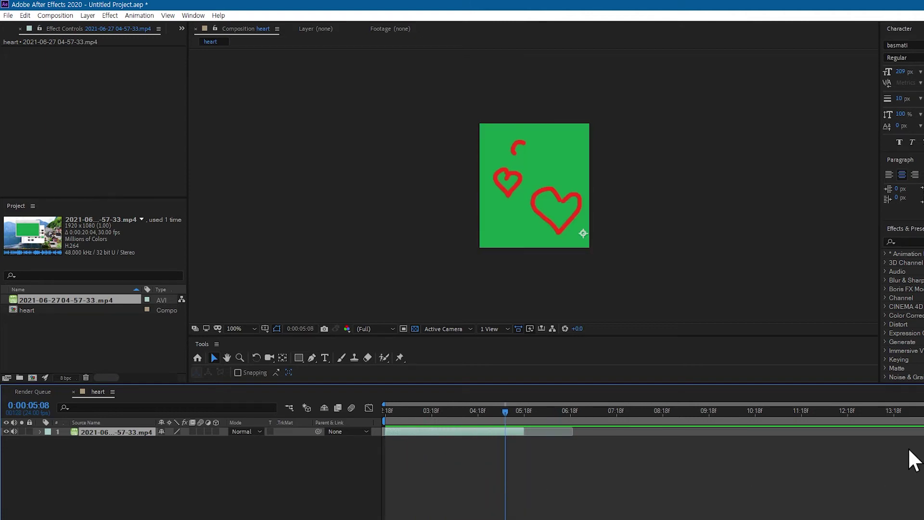
- Shorten the work area to end where the stretched clip ends, and play it back from the start
drag(923, 421, 525, 519)
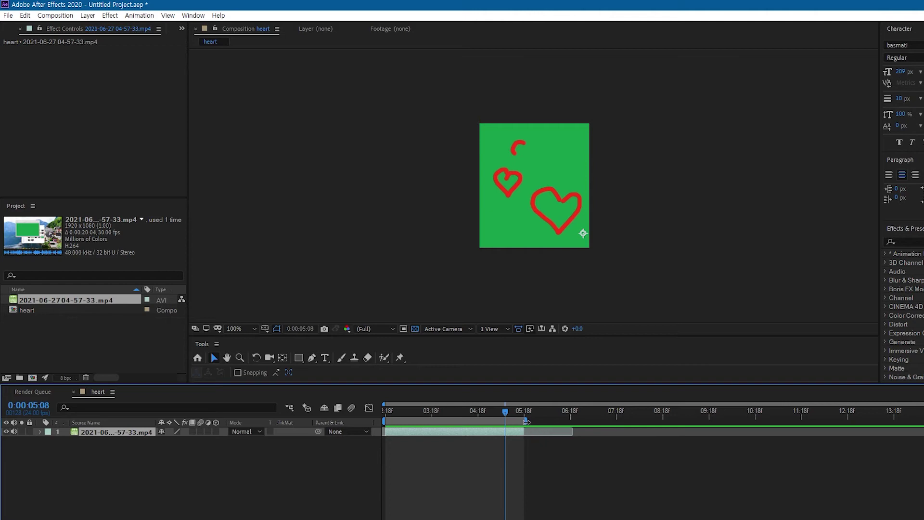
drag(505, 412, 349, 436)
key(space)
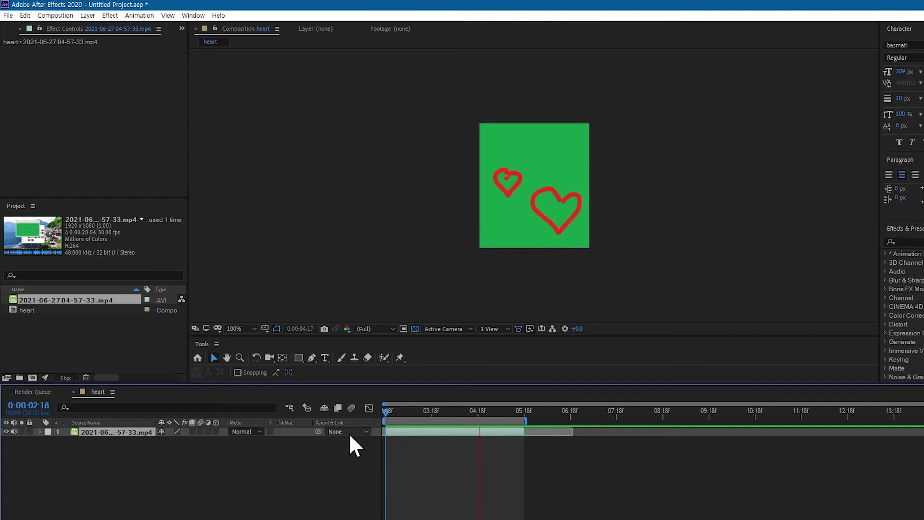
key(space)
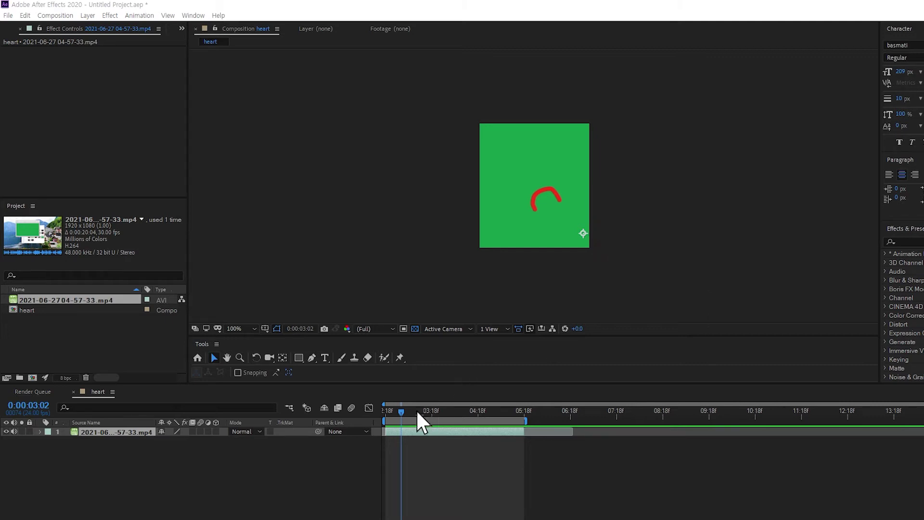
- Move to 0:00:05:17 near the clip's end, where all three hearts are drawn, and search the effects for "key"
drag(401, 413, 522, 434)
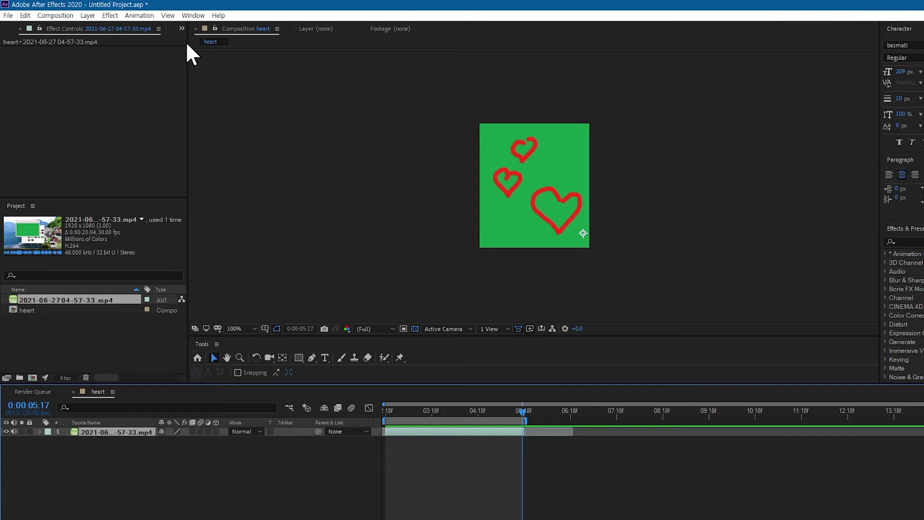
click(193, 15)
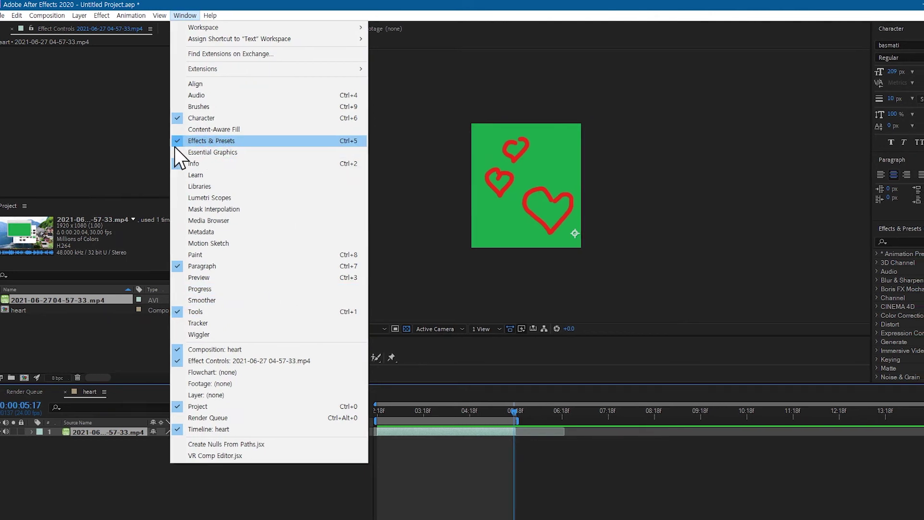
click(883, 228)
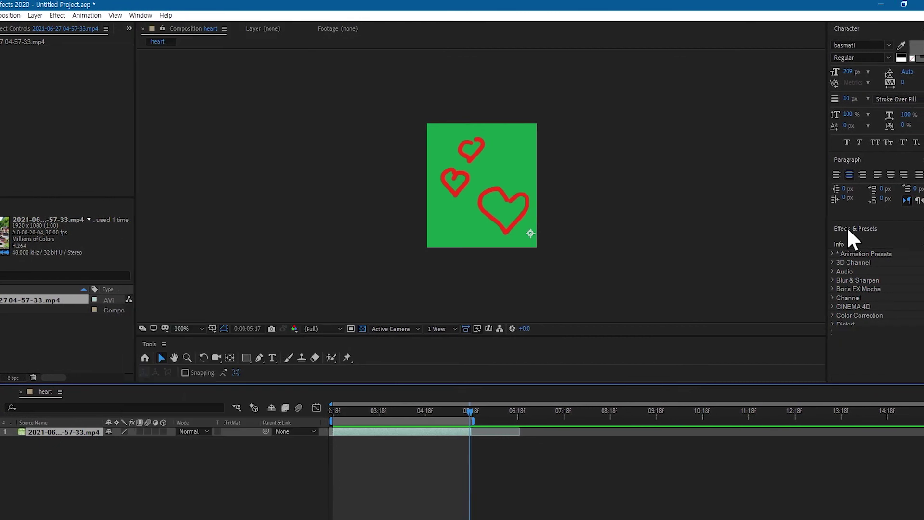
click(838, 230)
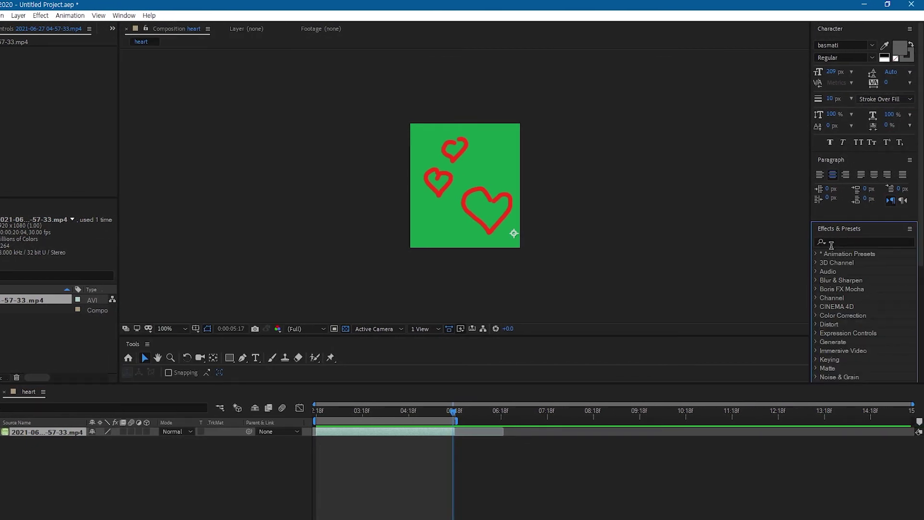
click(856, 240)
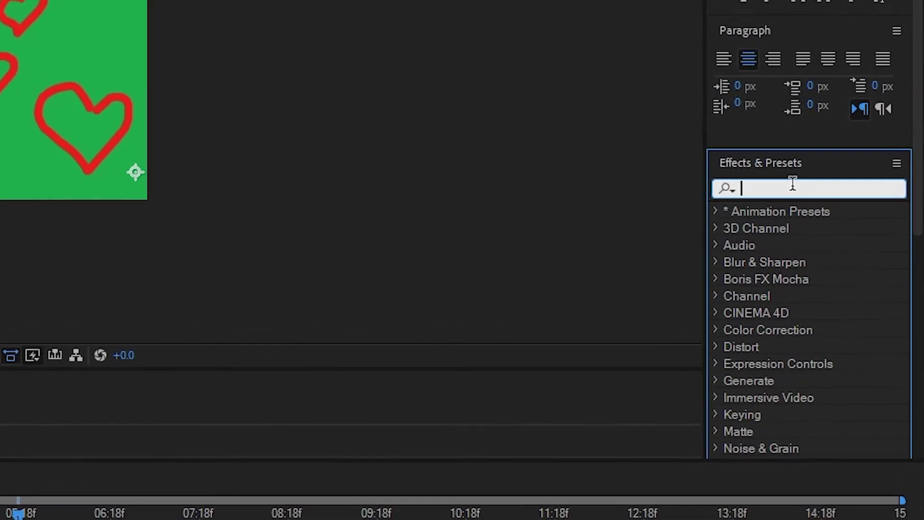
text(key)
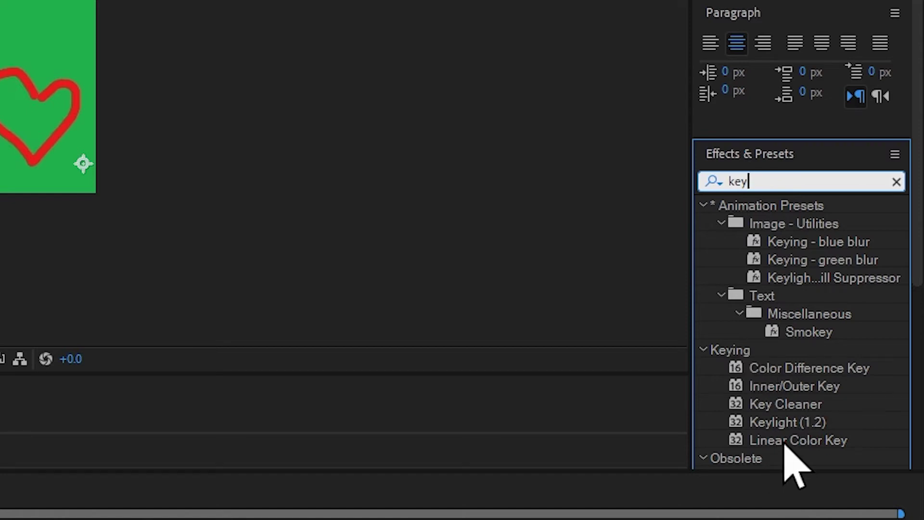
- Apply the Linear Color Key effect to the recording layer and expand its properties in the timeline
drag(789, 441, 670, 477)
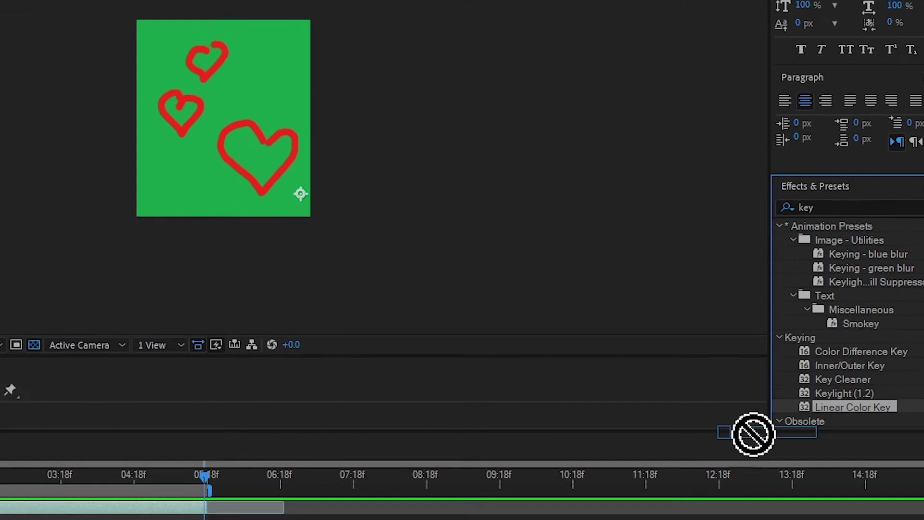
drag(753, 434, 105, 429)
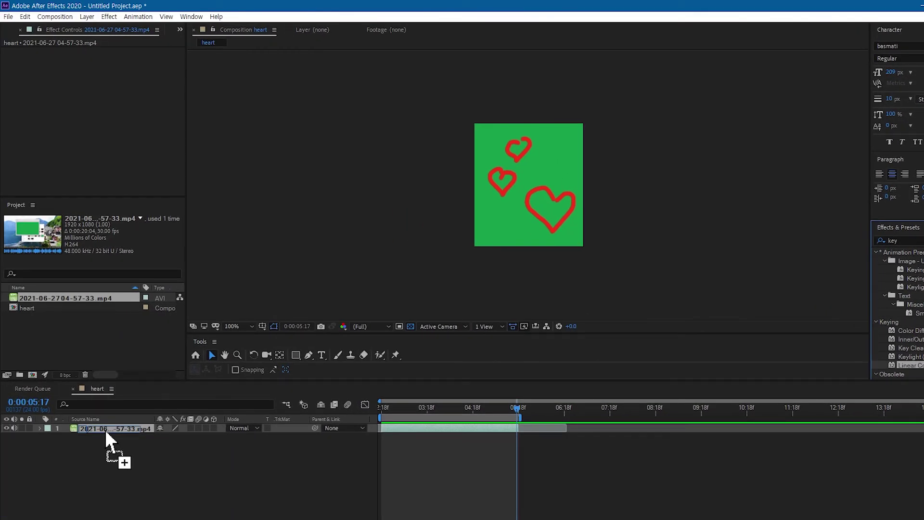
drag(105, 429, 105, 429)
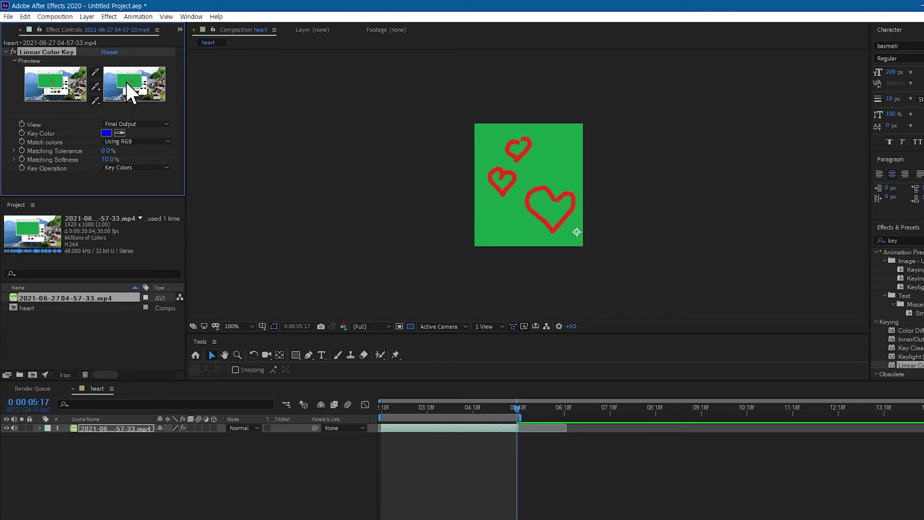
click(40, 429)
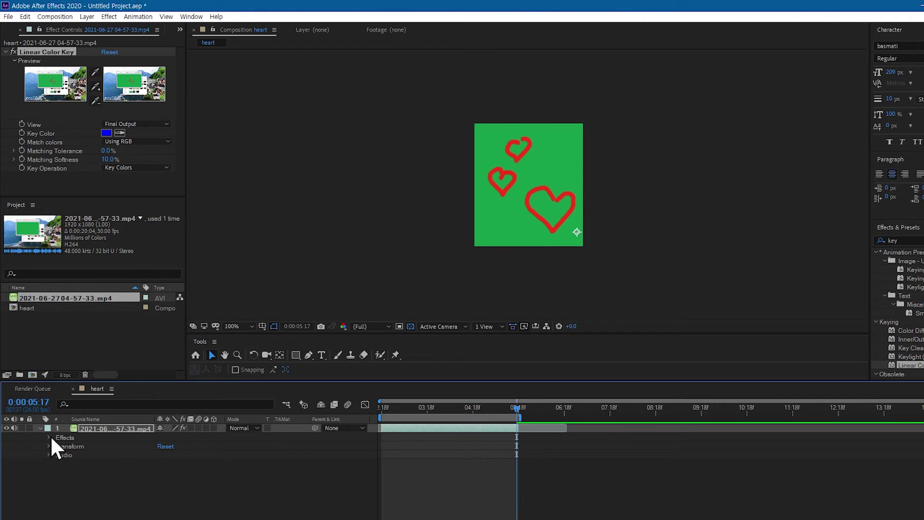
click(49, 438)
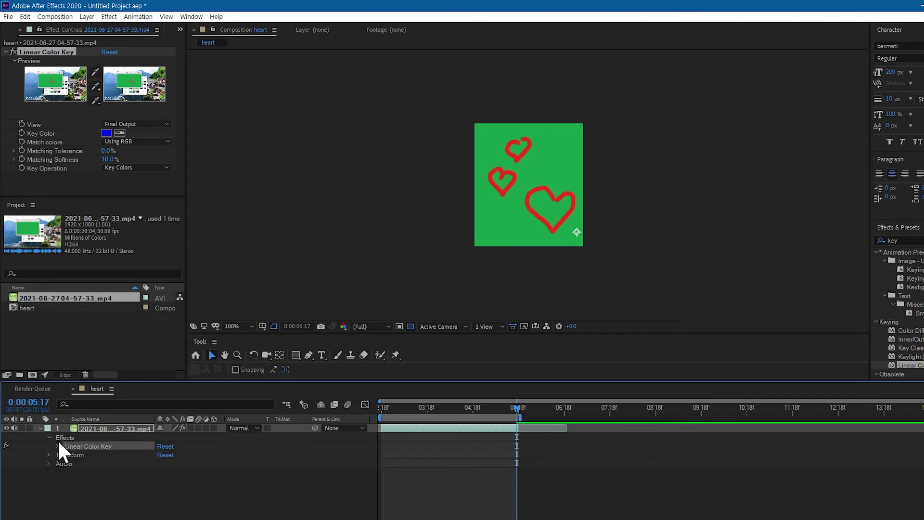
click(56, 446)
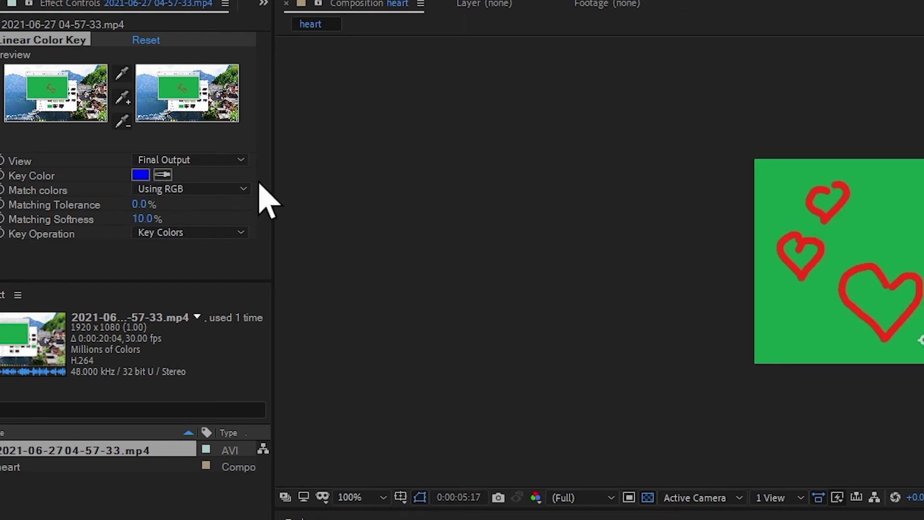
- Sample the green background in the composition as the Linear Color Key's key color
click(166, 176)
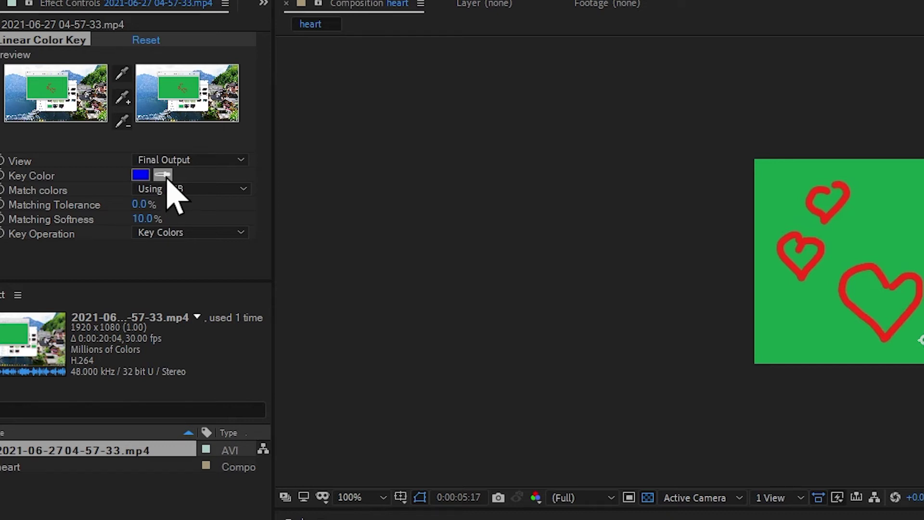
click(166, 176)
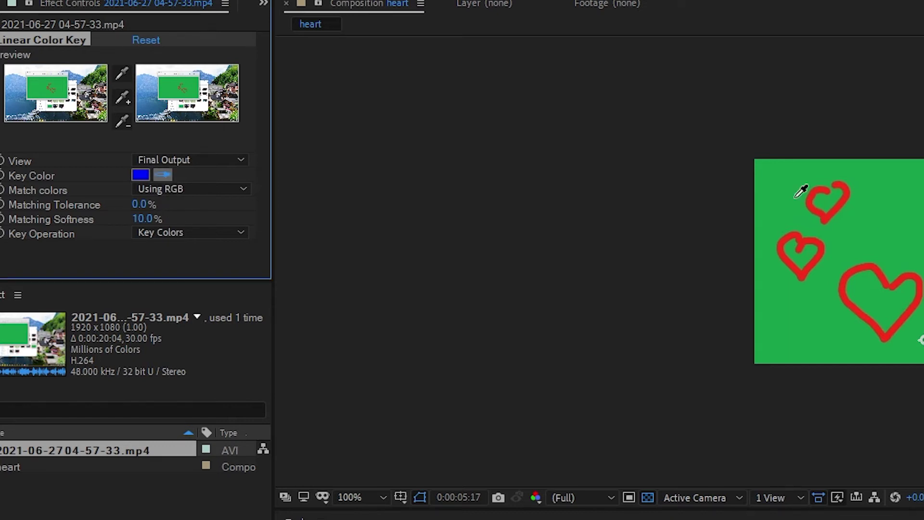
click(773, 180)
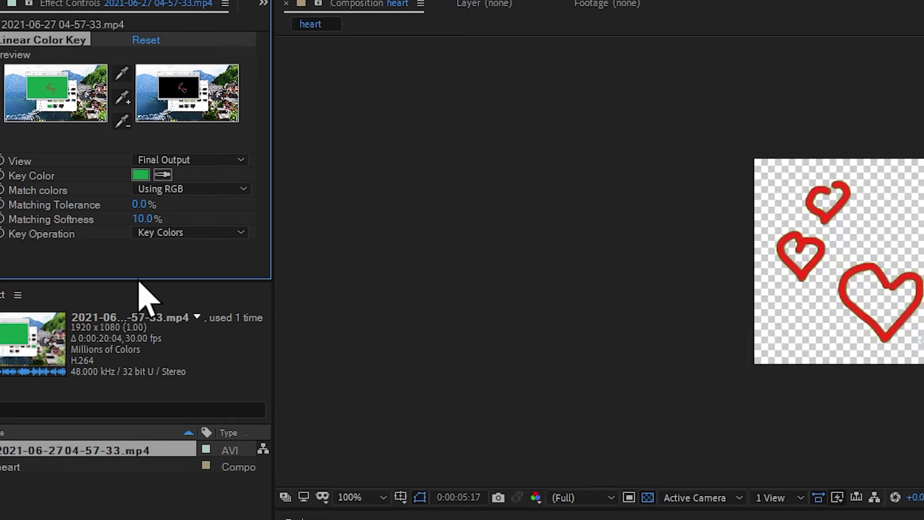
- Set the key's Matching Tolerance to 20% and Matching Softness to 37%, and scrub back to 0:00:05:12 to check the hearts
scroll(843, 240, up, 4)
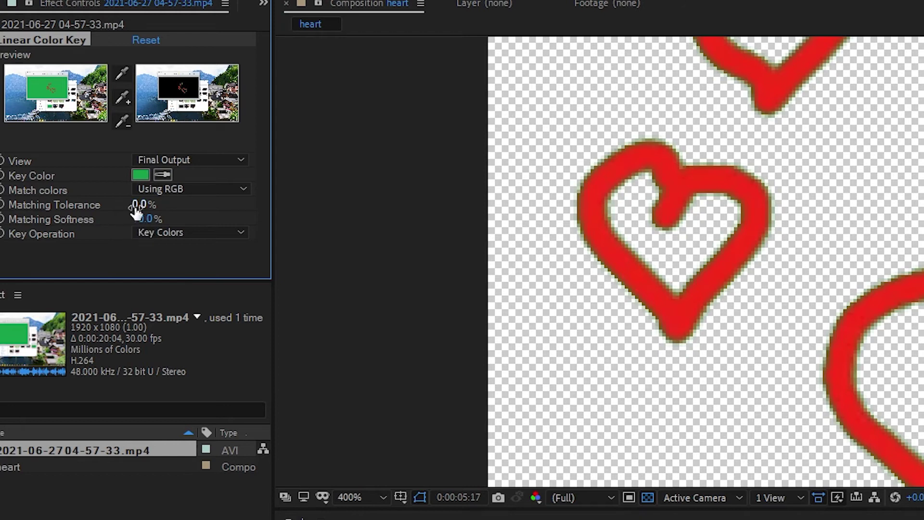
drag(133, 214, 149, 215)
drag(143, 206, 161, 207)
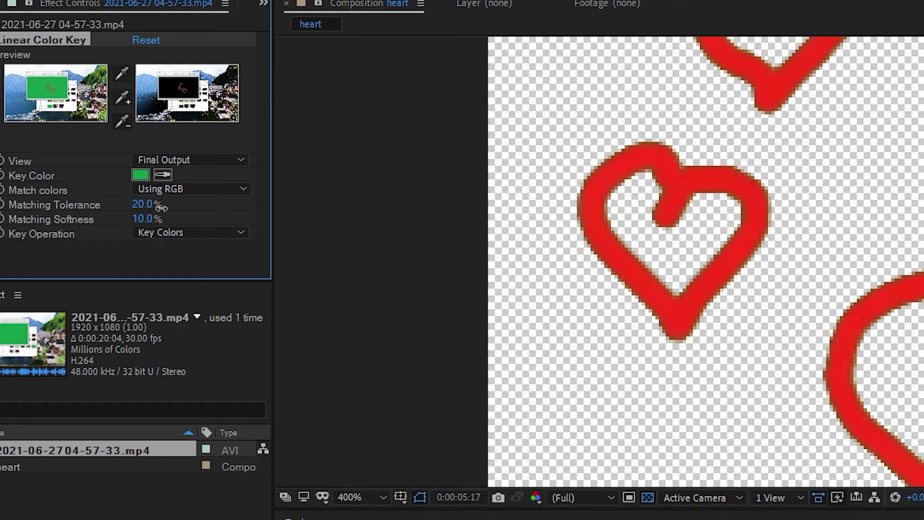
drag(162, 207, 183, 232)
drag(183, 231, 185, 232)
drag(142, 220, 174, 228)
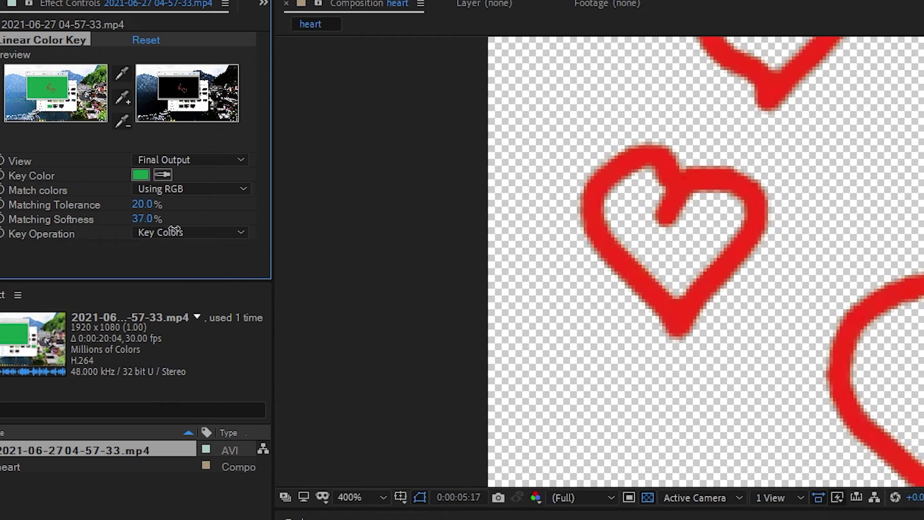
scroll(706, 261, down, 1)
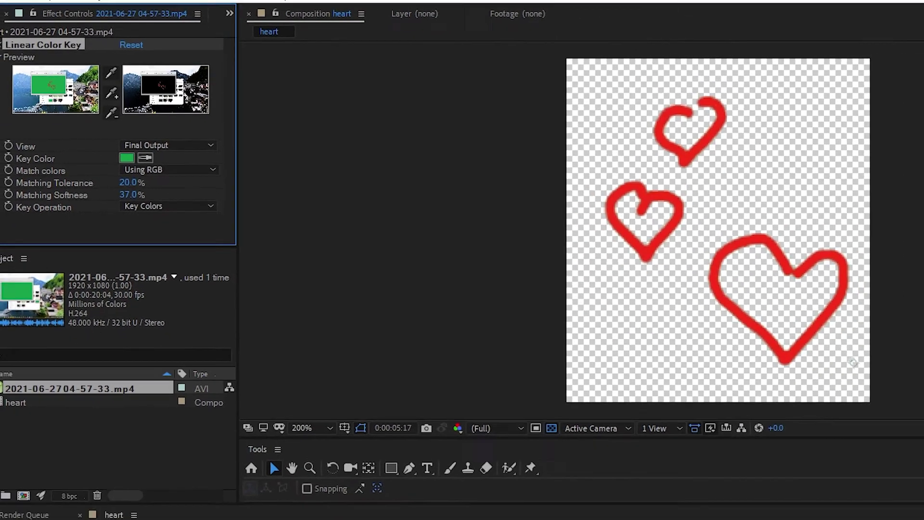
mouse_move(599, 466)
mouse_down()
mouse_move(501, 493)
mouse_move(371, 443)
mouse_move(518, 449)
mouse_move(505, 462)
mouse_up()
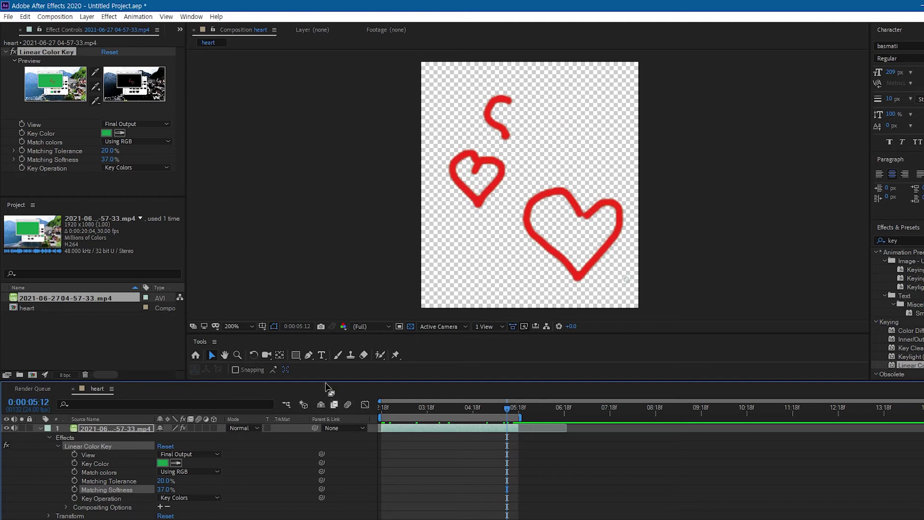
- Add the heart composition to the render queue
click(13, 19)
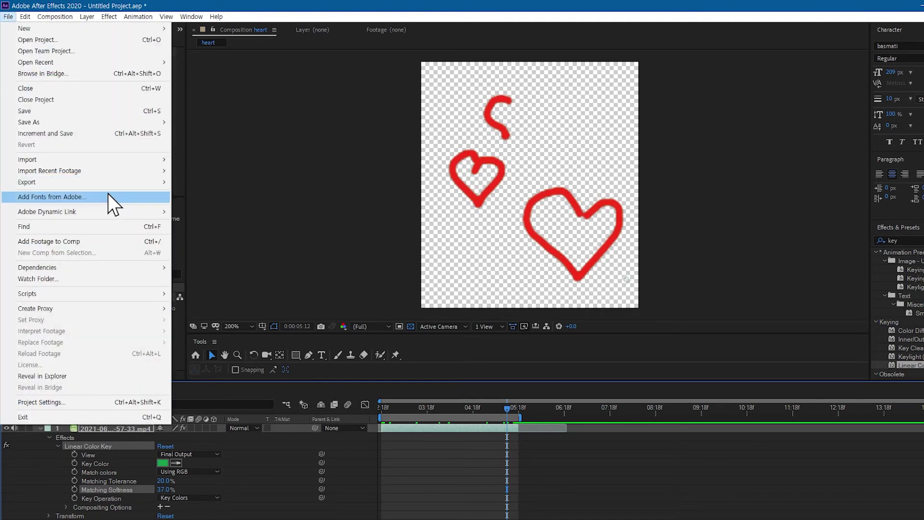
mouse_move(115, 185)
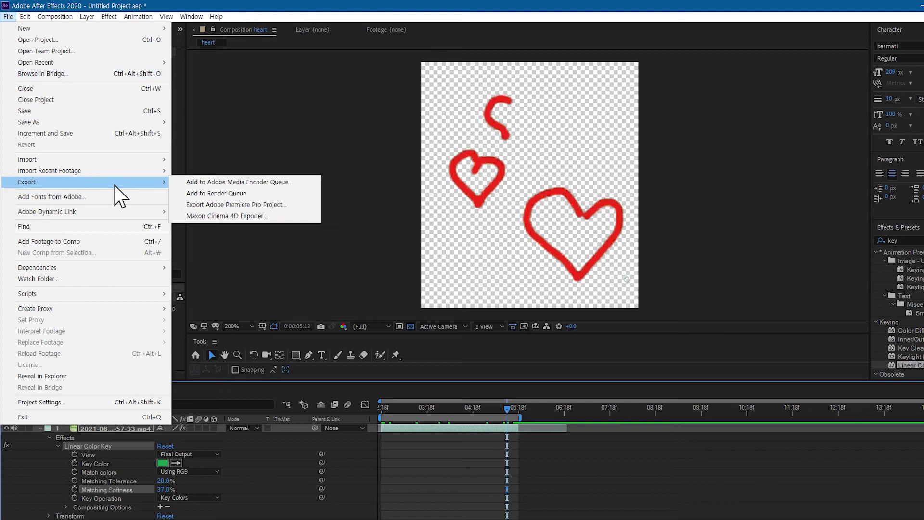
click(262, 194)
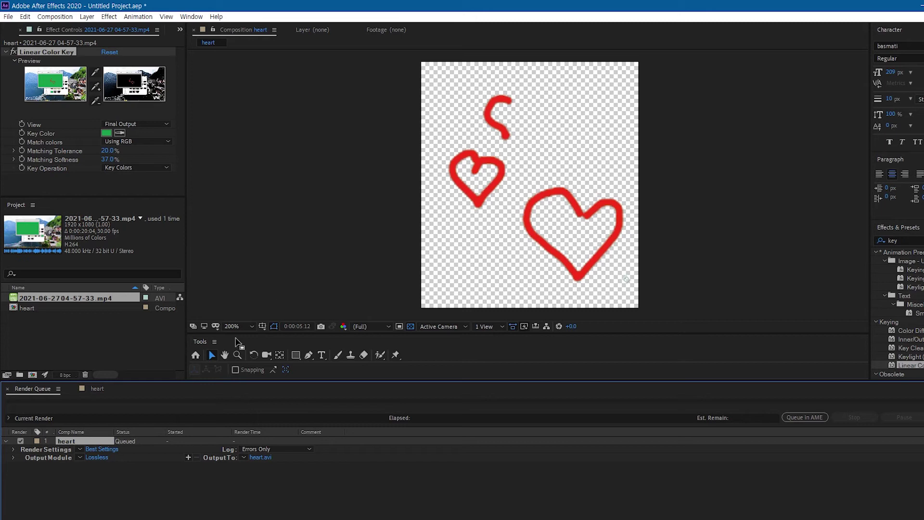
- Configure the output module for QuickTime format with RGB + Alpha channels
click(97, 459)
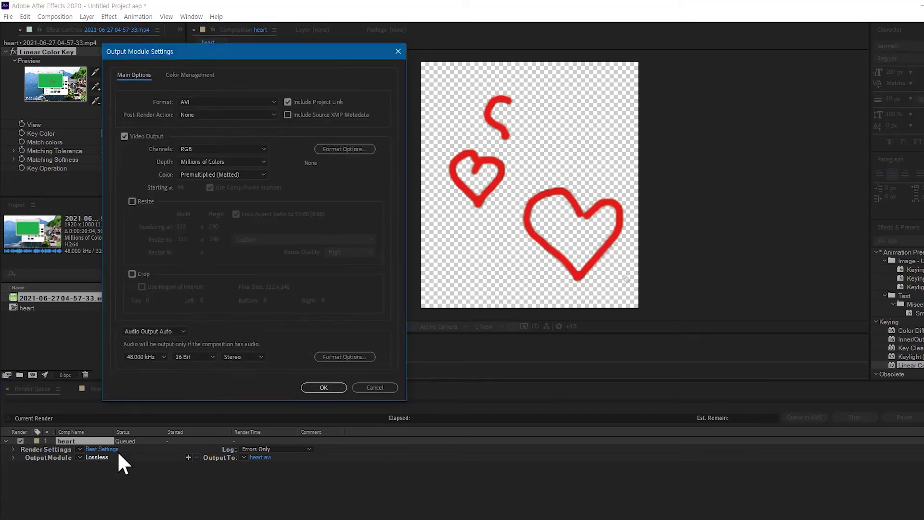
click(273, 102)
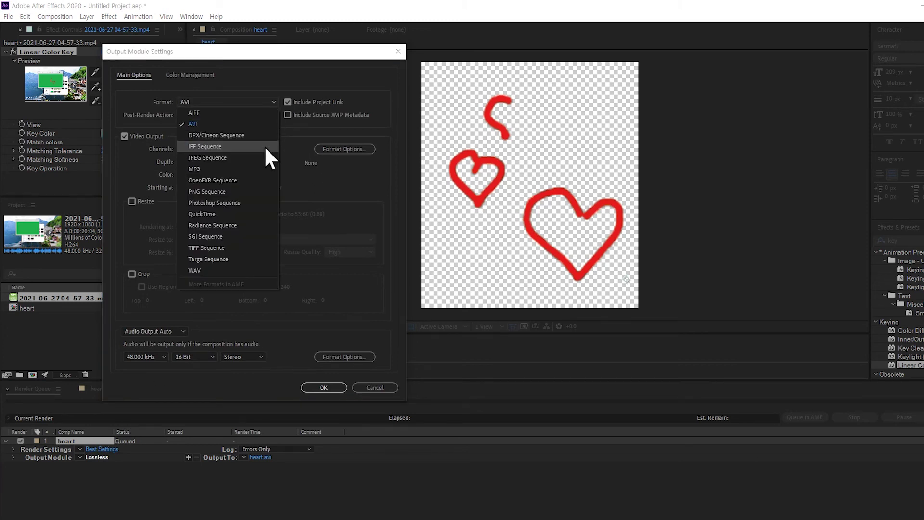
click(265, 218)
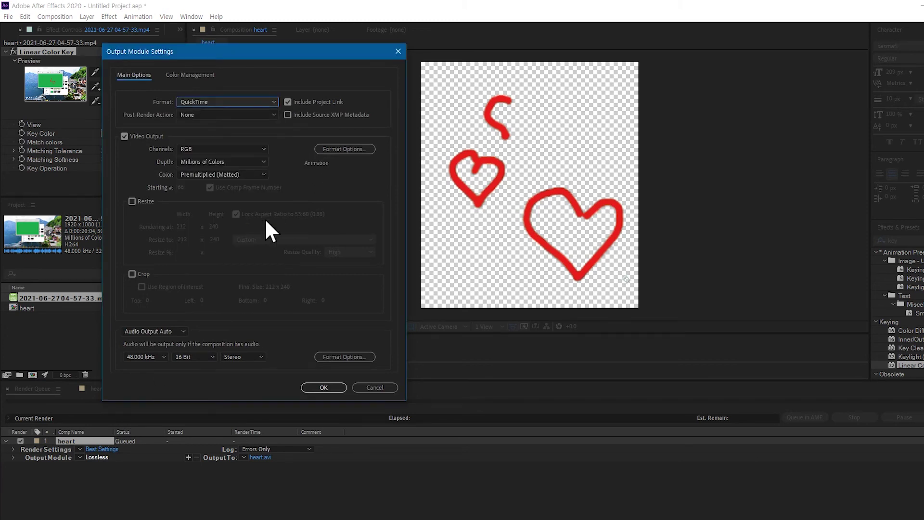
click(262, 150)
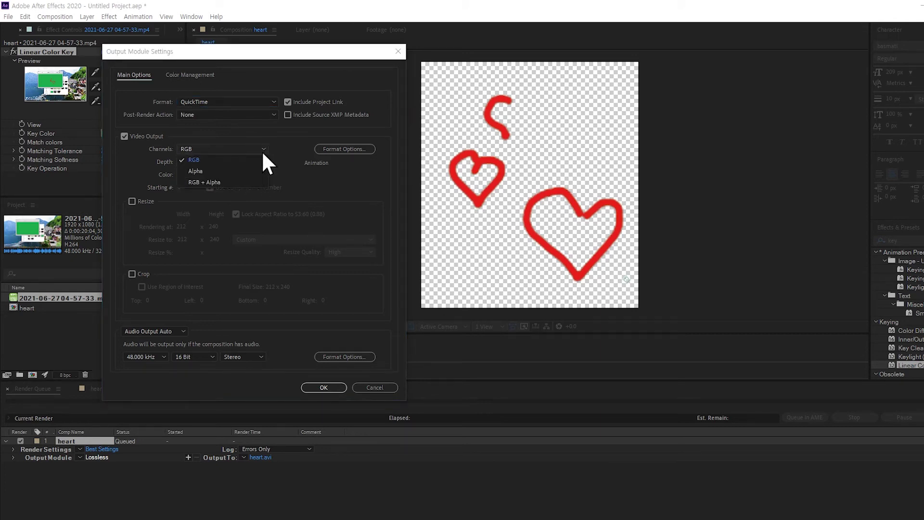
click(247, 181)
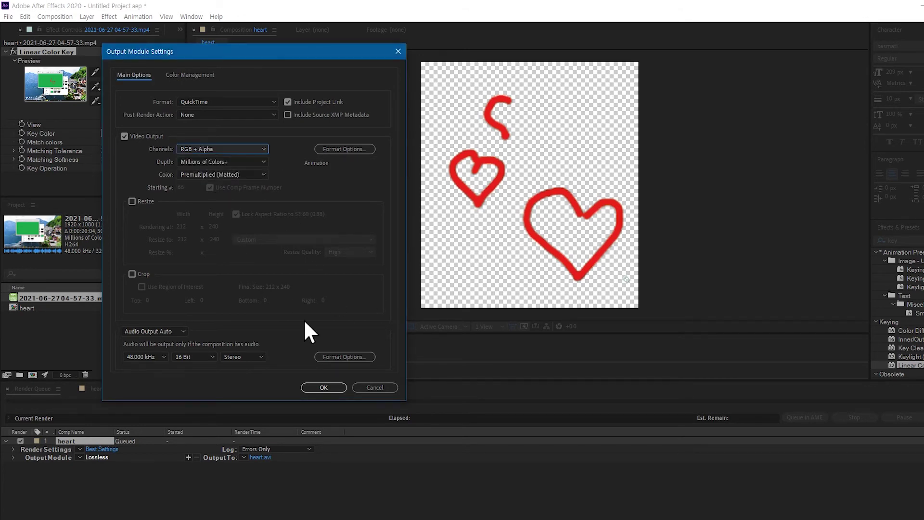
click(324, 388)
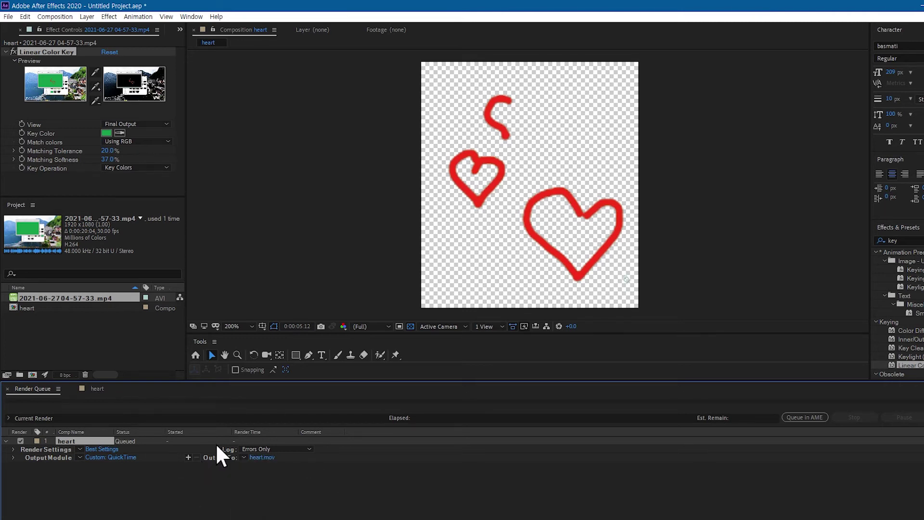
- Set the render output to heart.mov in the lioranboard folder and render the composition
click(255, 458)
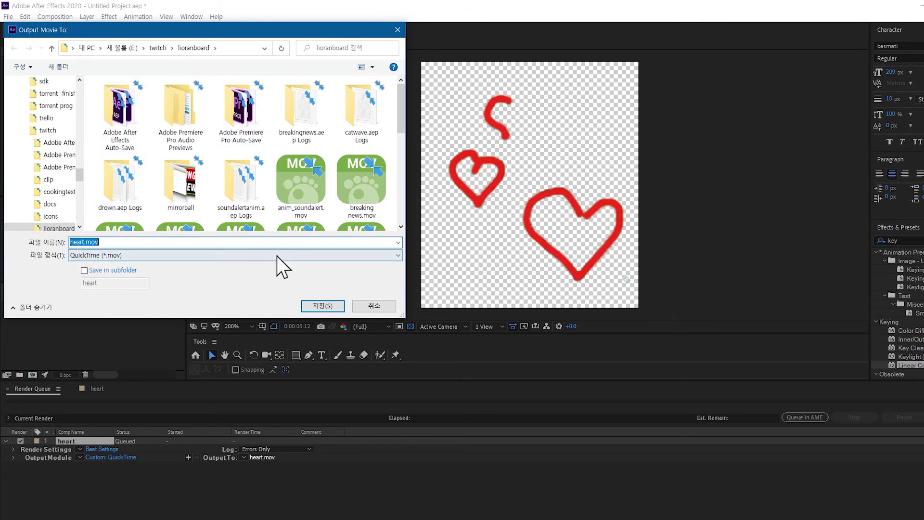
click(322, 306)
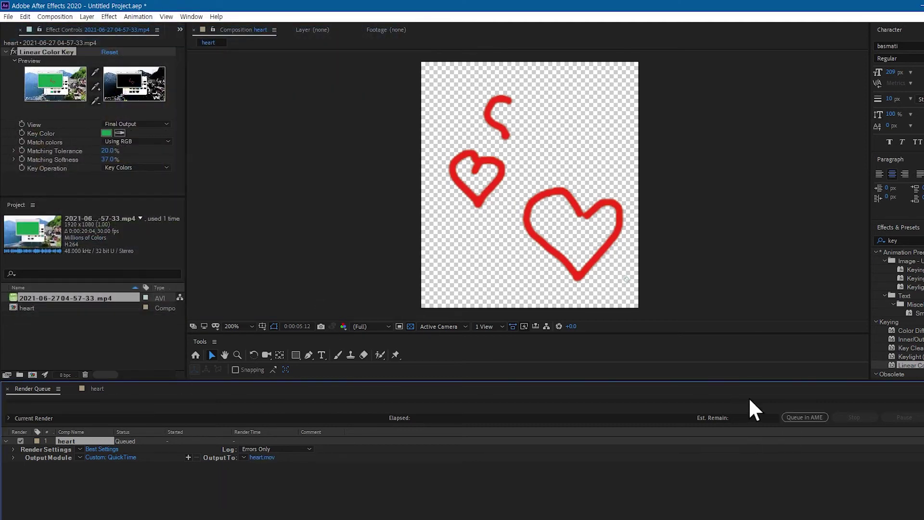
click(923, 417)
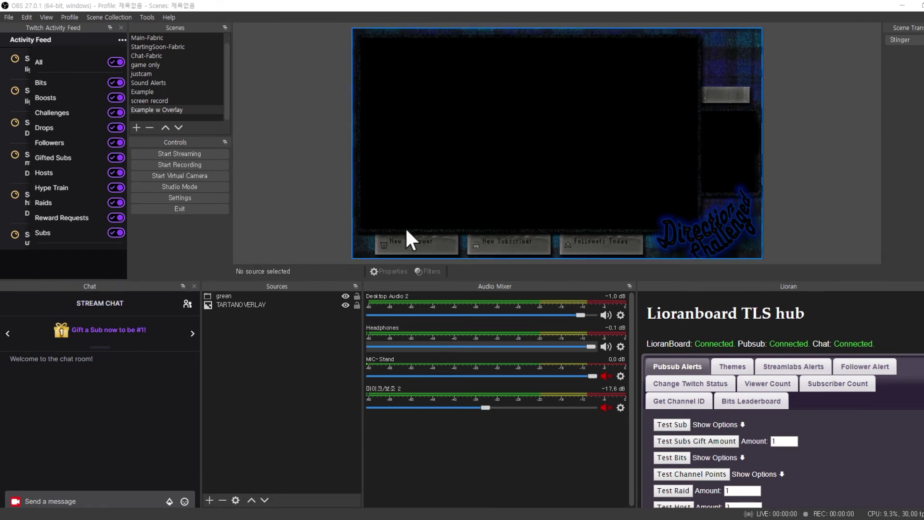
- Add a new media source named heatt to the Example w Overlay scene
right_click(281, 344)
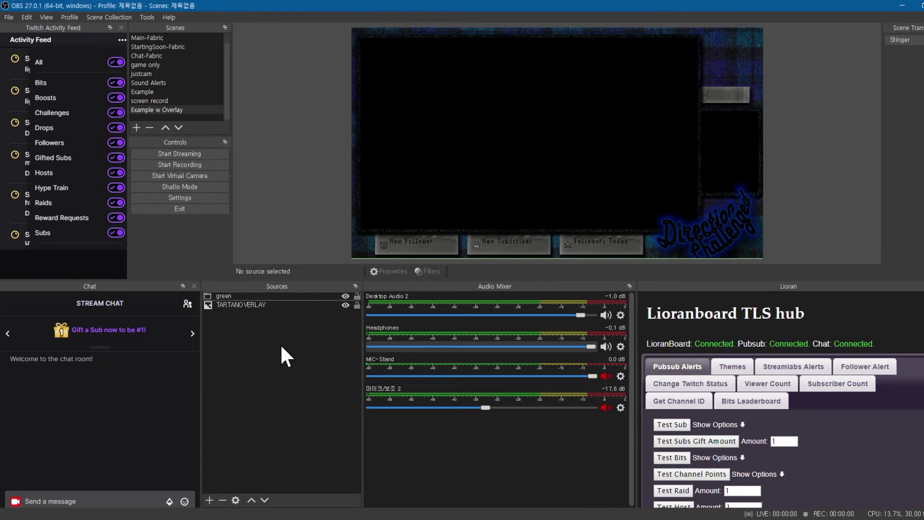
mouse_move(357, 349)
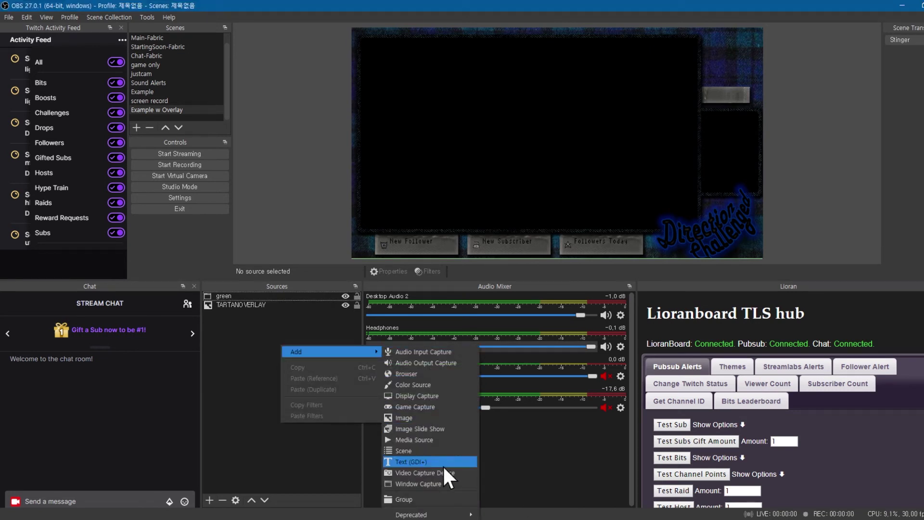
click(448, 440)
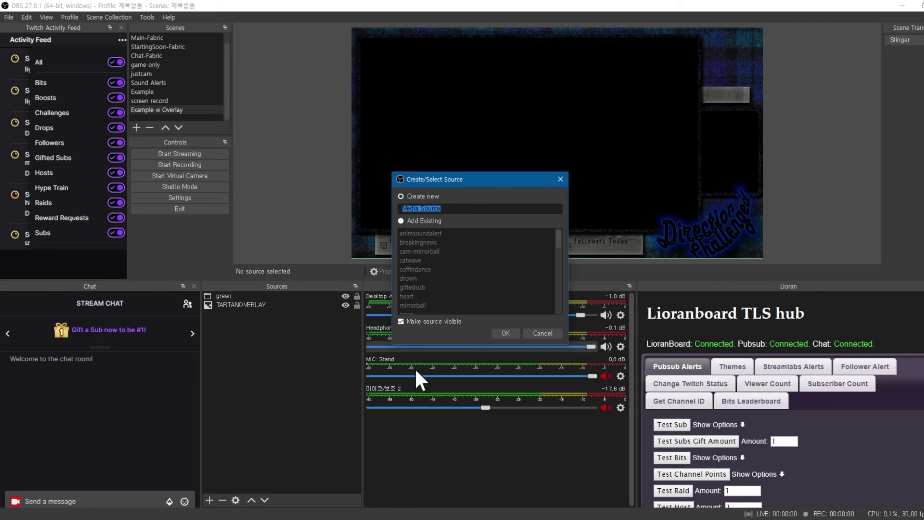
text(heatt)
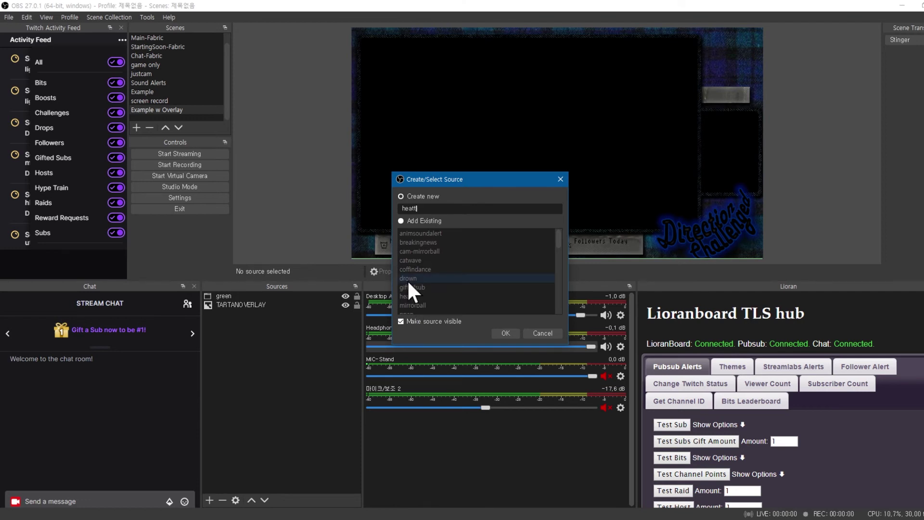
click(507, 332)
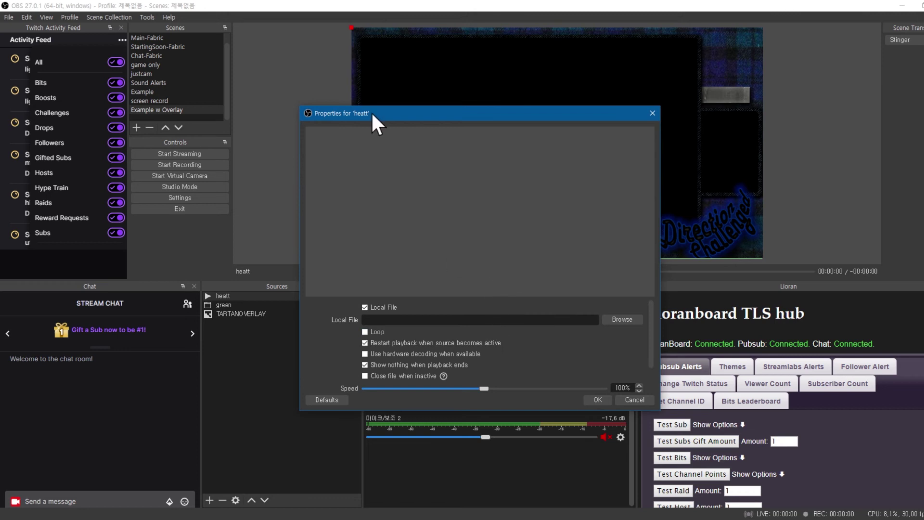
- Load heart.mov from the lioranboard folder, turn off showing nothing when playback ends, and enable closing the file when inactive
click(622, 320)
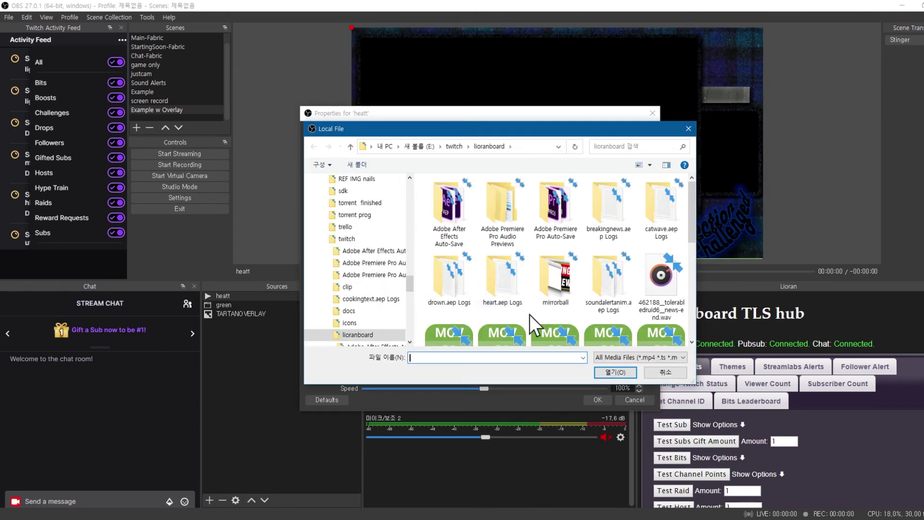
scroll(611, 253, down, 1)
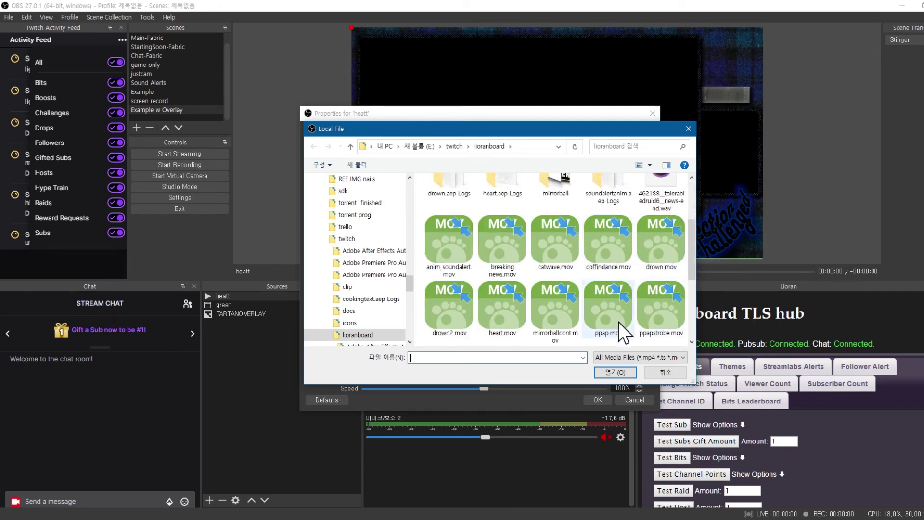
scroll(661, 292, down, 1)
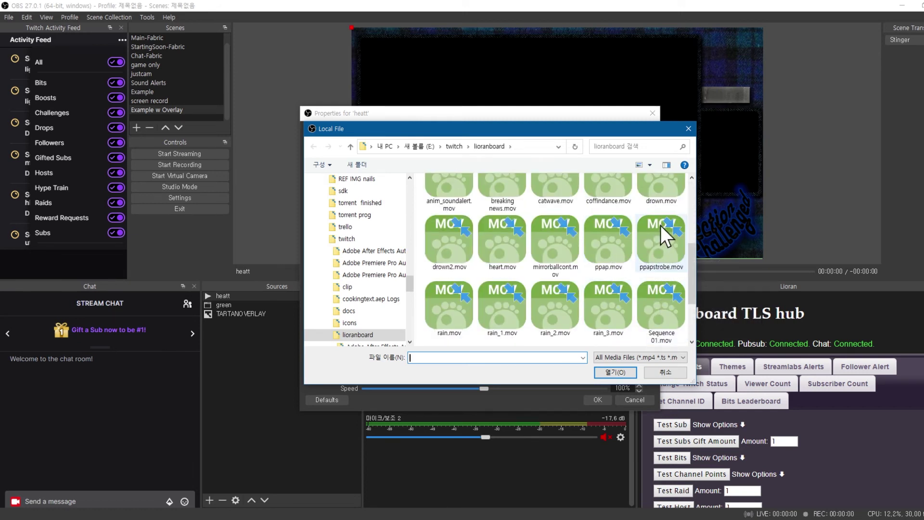
double_click(506, 247)
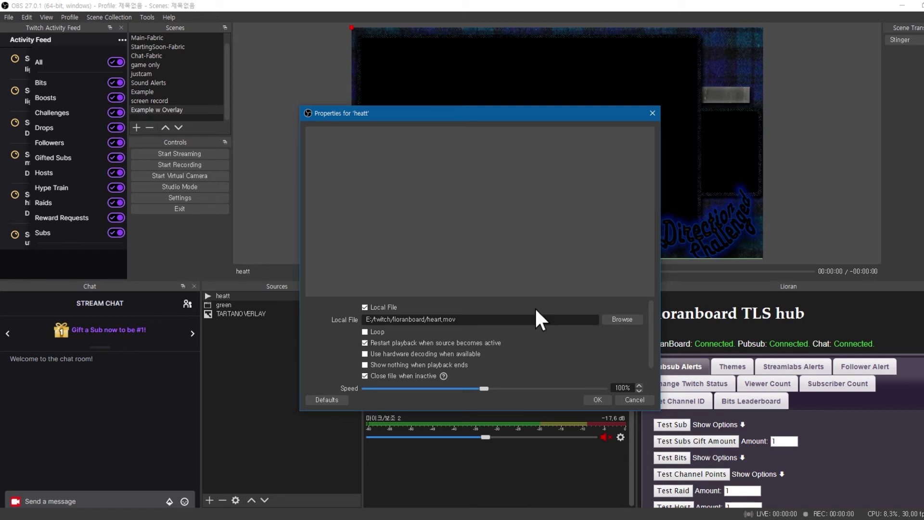
click(597, 399)
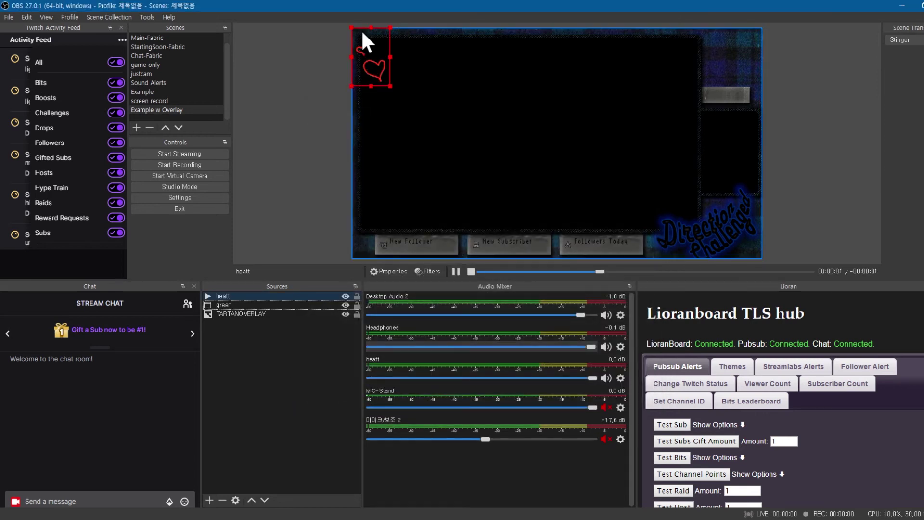
- Hide and show the heatt source to replay its animation, and review its playback properties
click(345, 296)
click(344, 296)
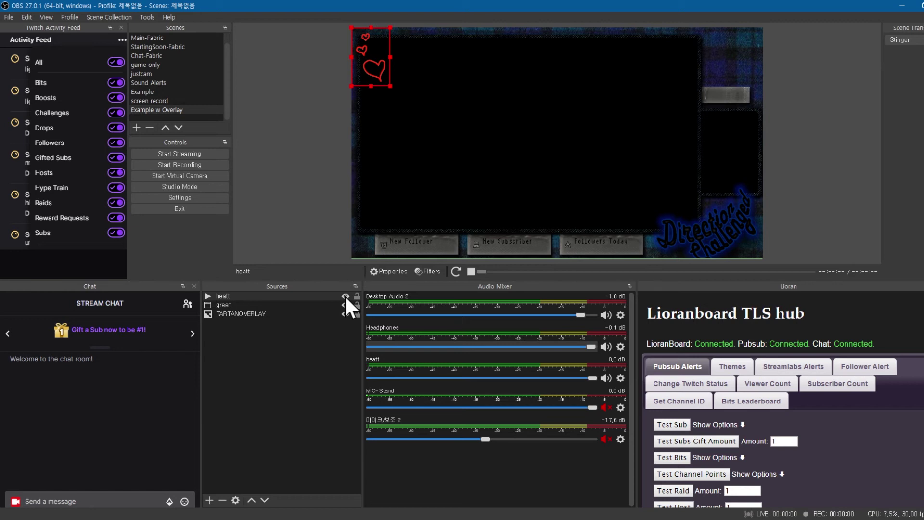
double_click(282, 294)
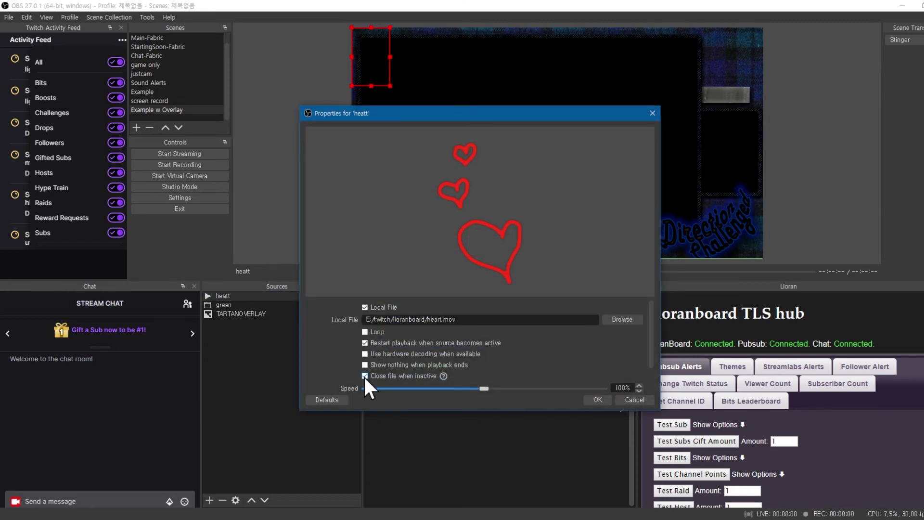
click(599, 398)
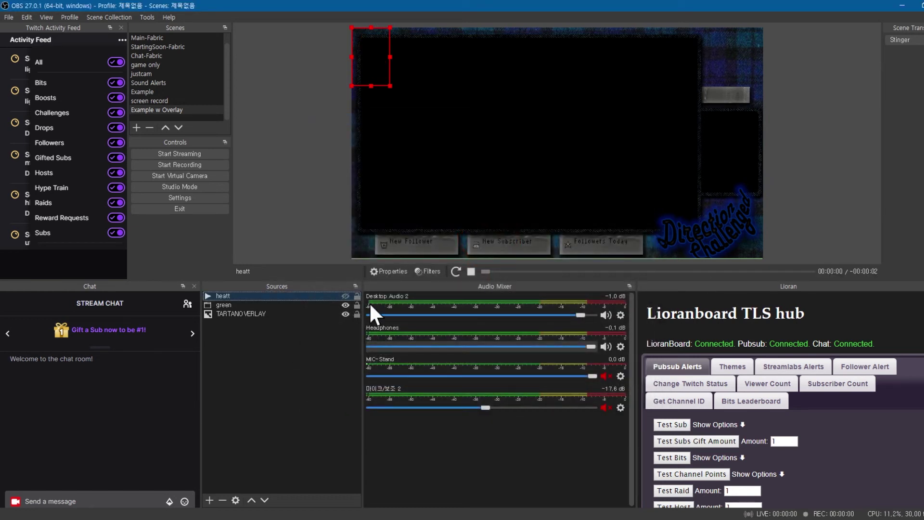
click(346, 295)
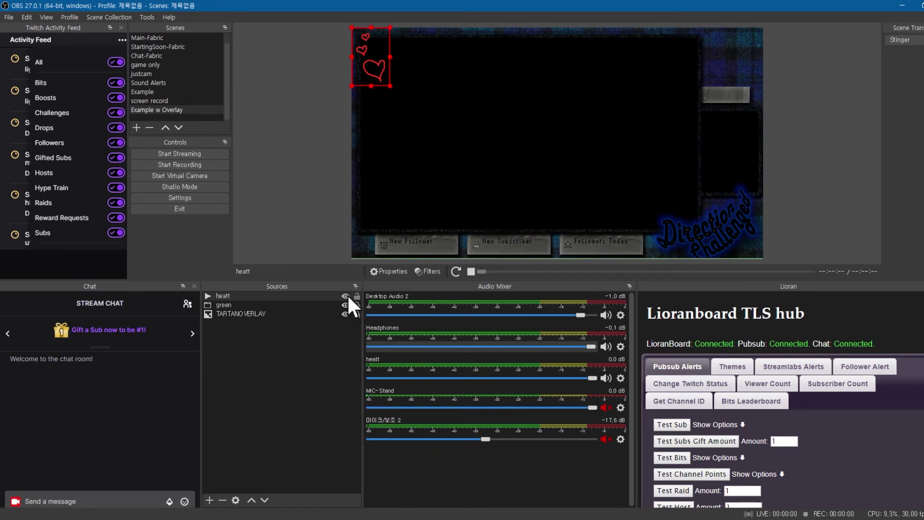
click(346, 296)
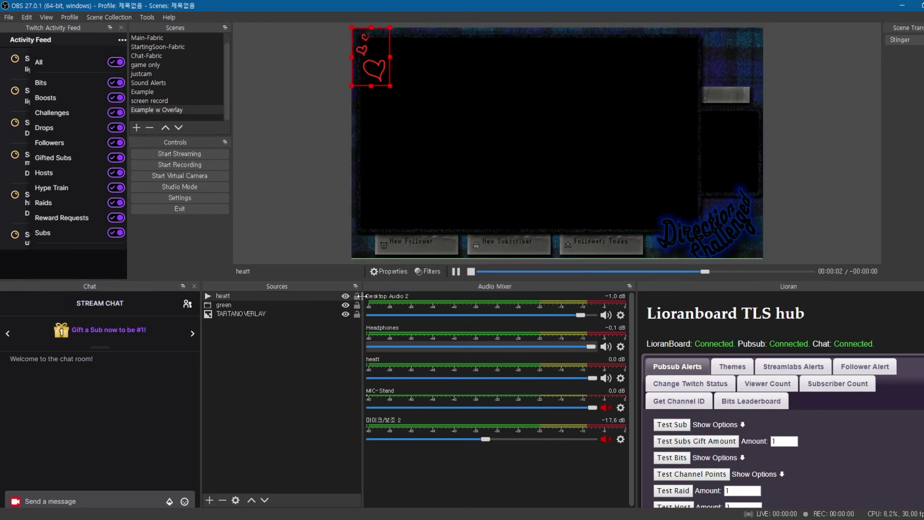
- Replay the heatt animation once more and move it in the preview to the right side of the large black area
double_click(291, 295)
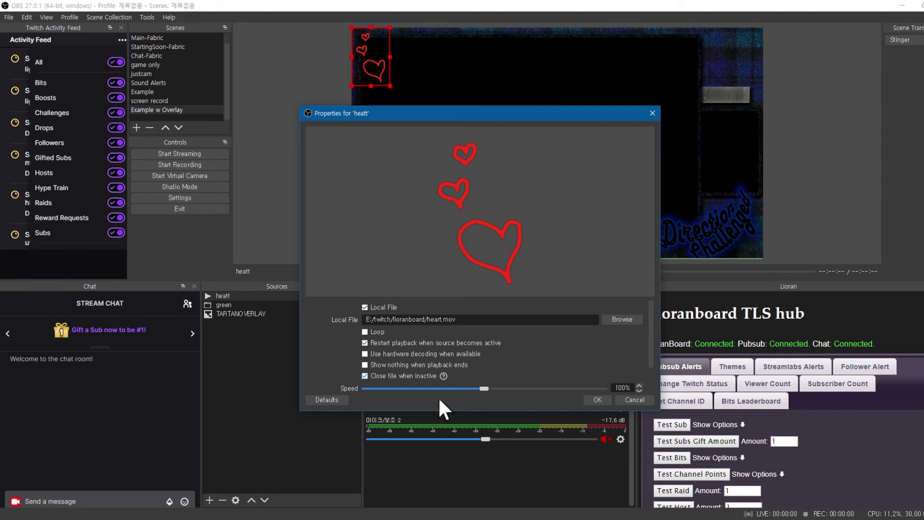
click(605, 398)
click(346, 295)
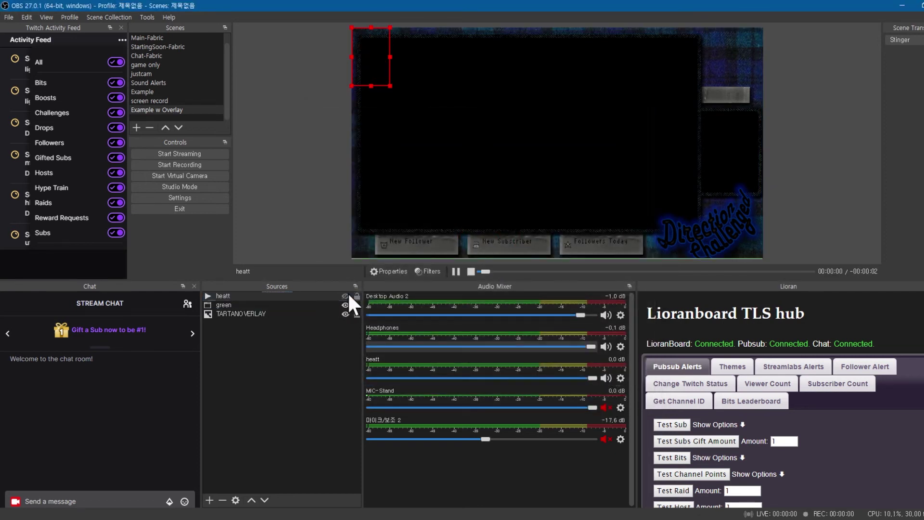
click(346, 296)
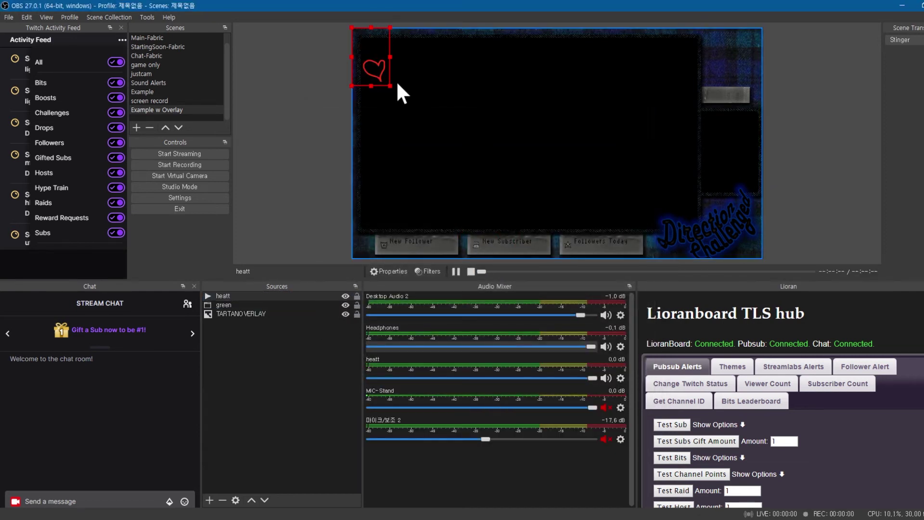
drag(377, 67, 694, 144)
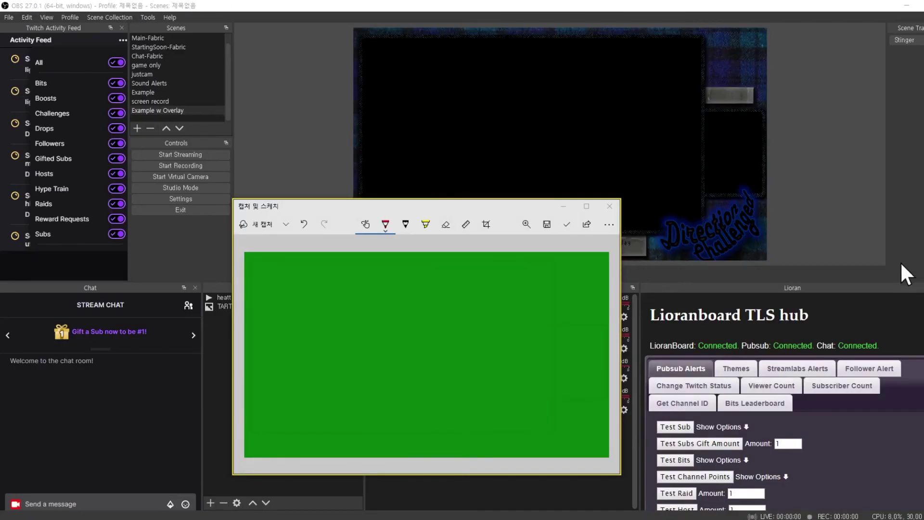
- Move the green capture sketch window out of the way and return to OBS
mouse_move(438, 207)
mouse_down()
mouse_move(399, 207)
mouse_move(463, 172)
mouse_move(468, 188)
mouse_move(452, 204)
mouse_up()
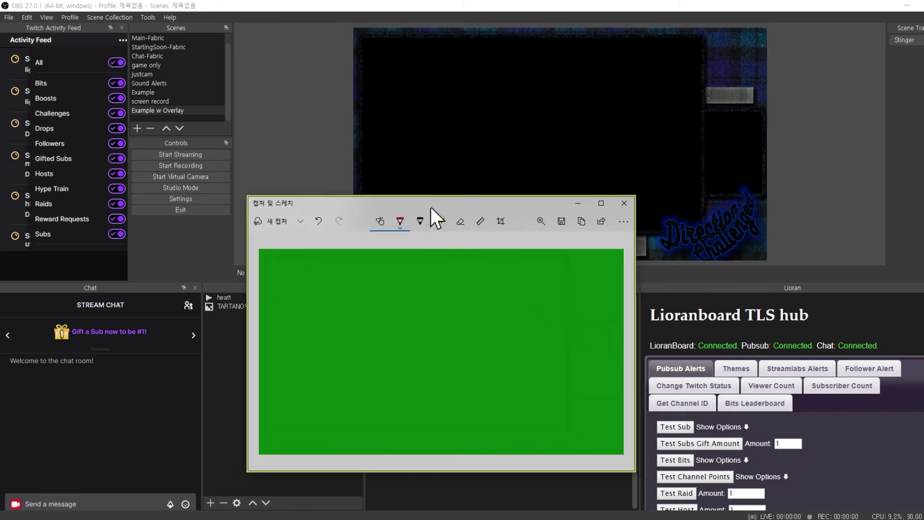
drag(430, 207, 321, 244)
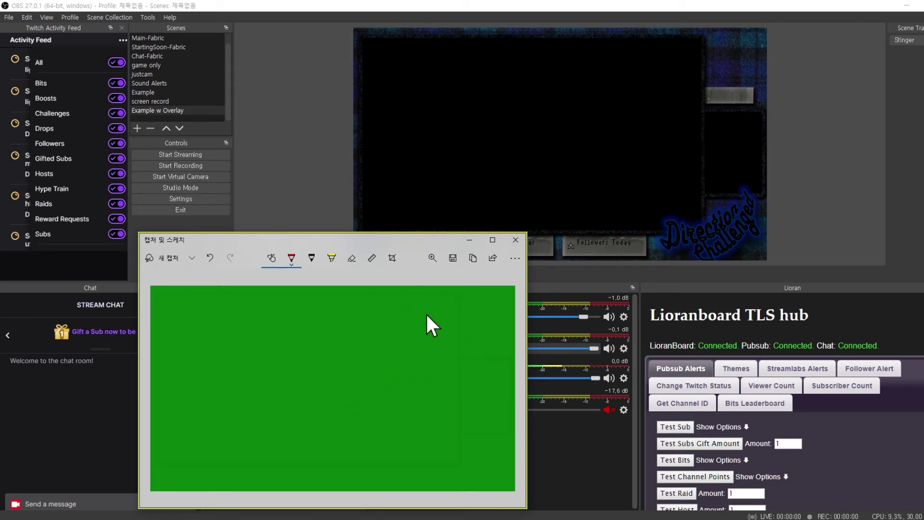
click(435, 2)
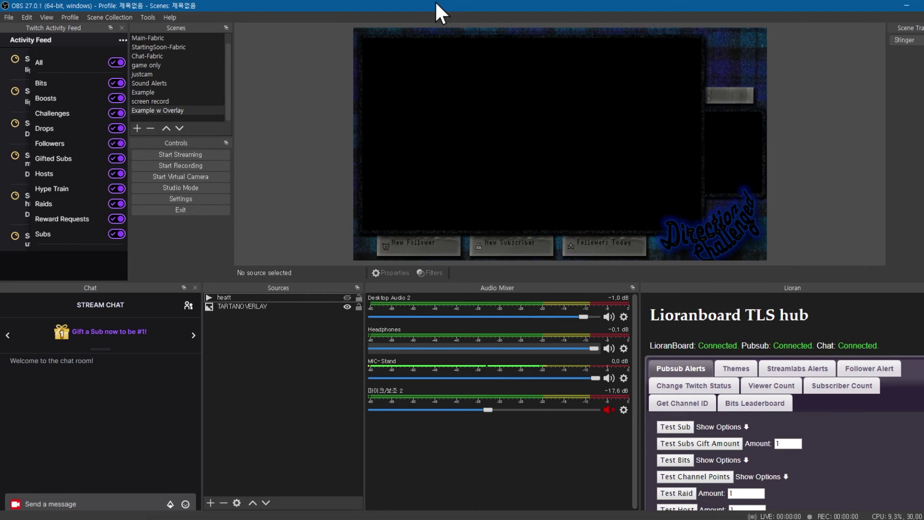
- Add a window capture source named greeeeen that captures the ScreenSketch.exe window with the green canvas
right_click(337, 408)
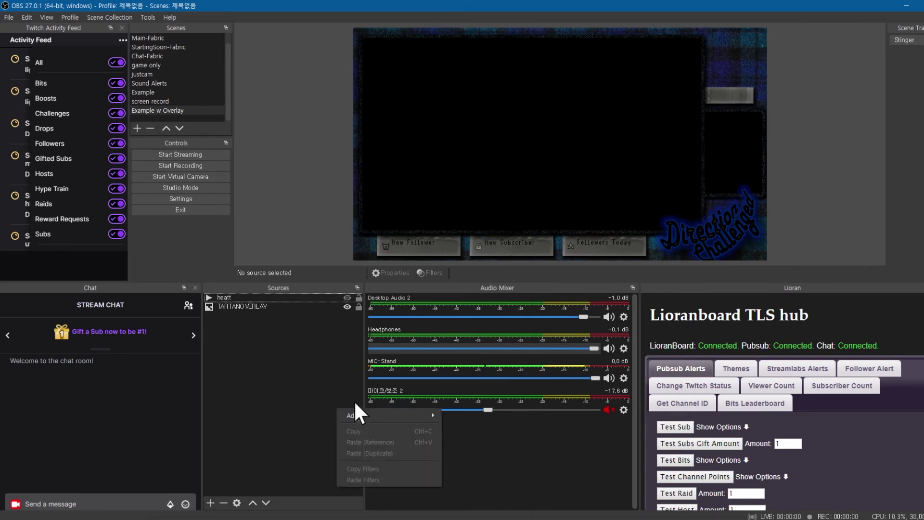
mouse_move(354, 414)
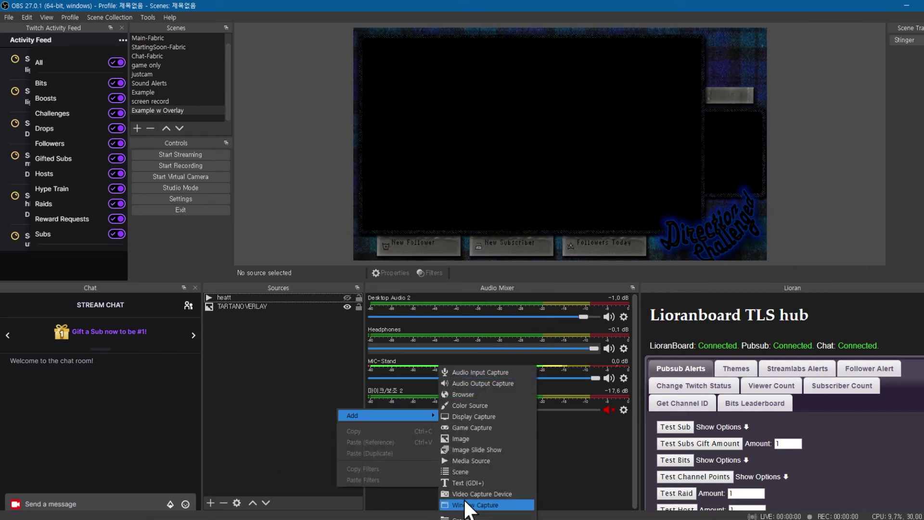
click(465, 503)
text(ㅎ믇)
key(BackSpace)
key(BackSpace)
key(BackSpace)
key(BackSpace)
text(green)
key(BackSpace)
key(BackSpace)
key(BackSpace)
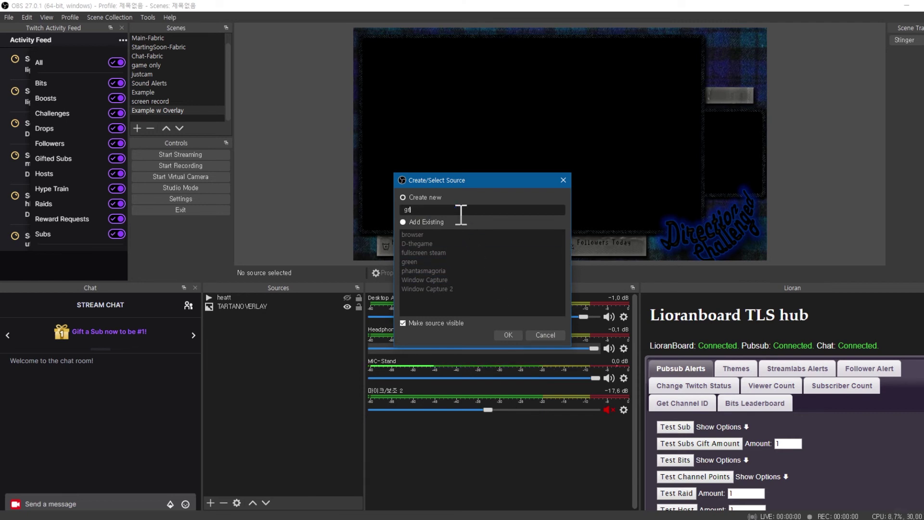
text(eeeeen)
key(Return)
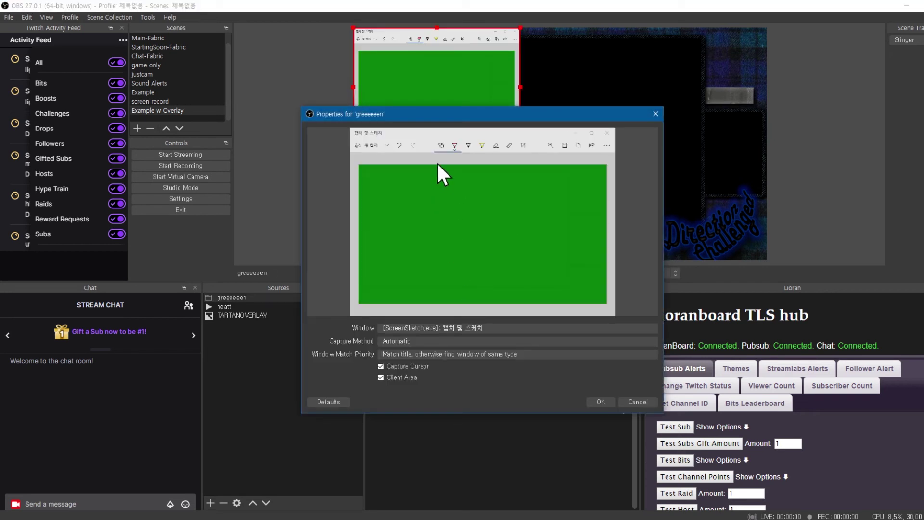
click(603, 402)
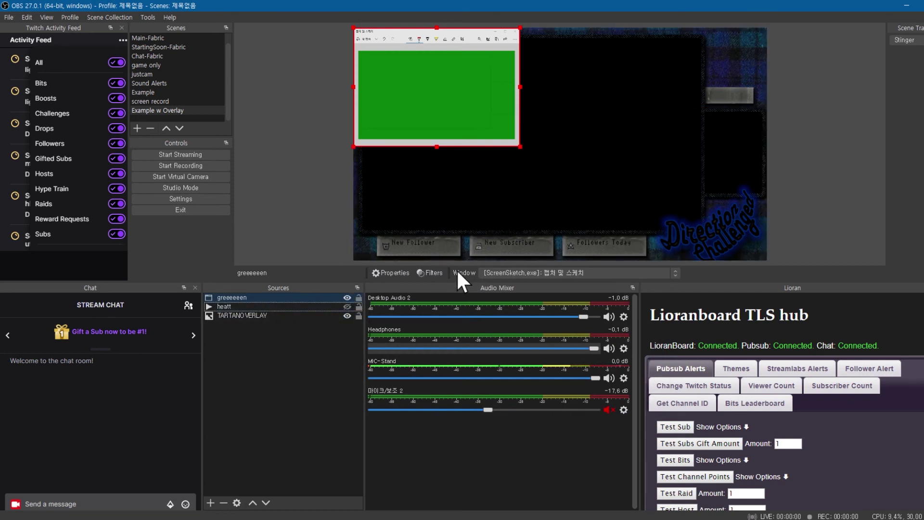
- Add a Color Key filter and a Crop/Pad filter with their default names to the green window capture source
click(434, 273)
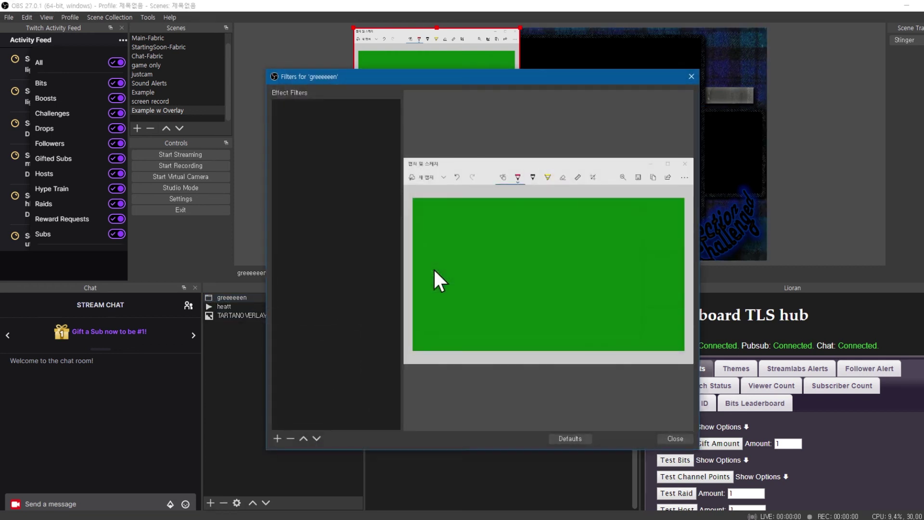
click(278, 439)
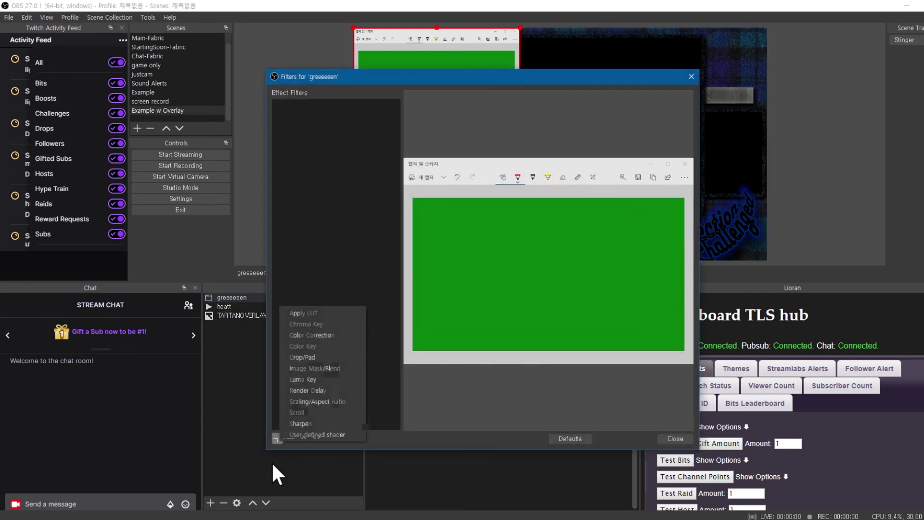
click(334, 344)
click(473, 284)
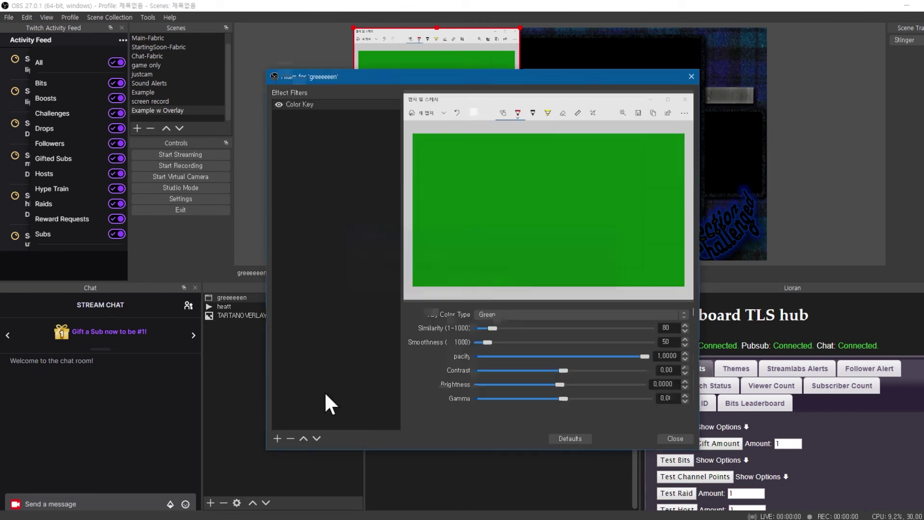
click(278, 438)
click(319, 354)
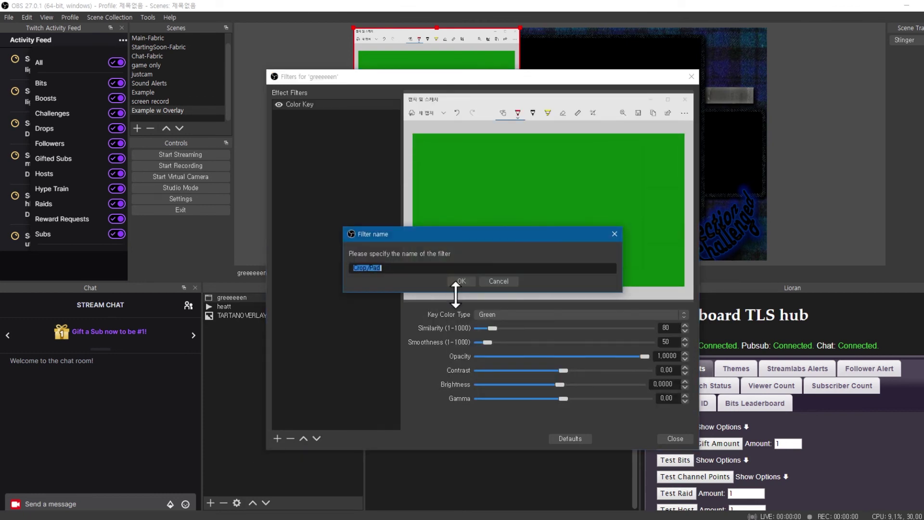
click(461, 281)
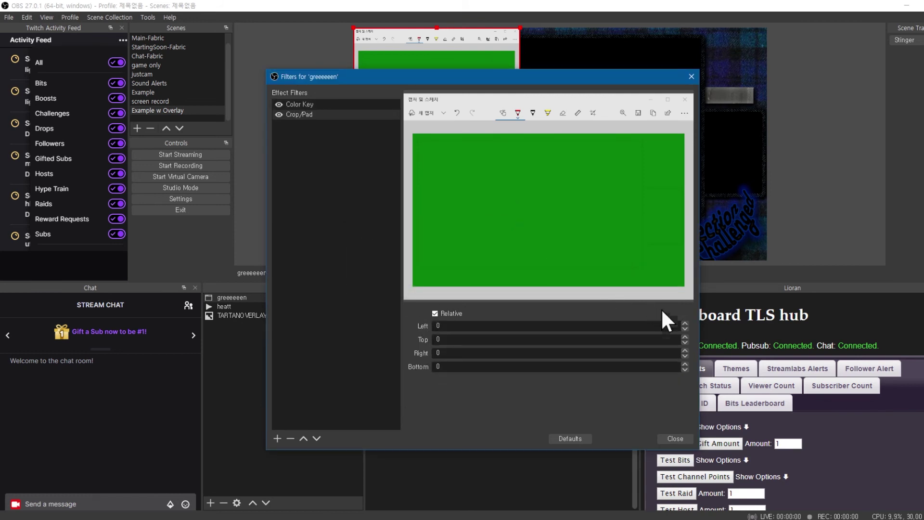
- Set the green capture's Crop/Pad filter to 24 left, 108 top, 24 right and 35 bottom, and close the filters
click(687, 323)
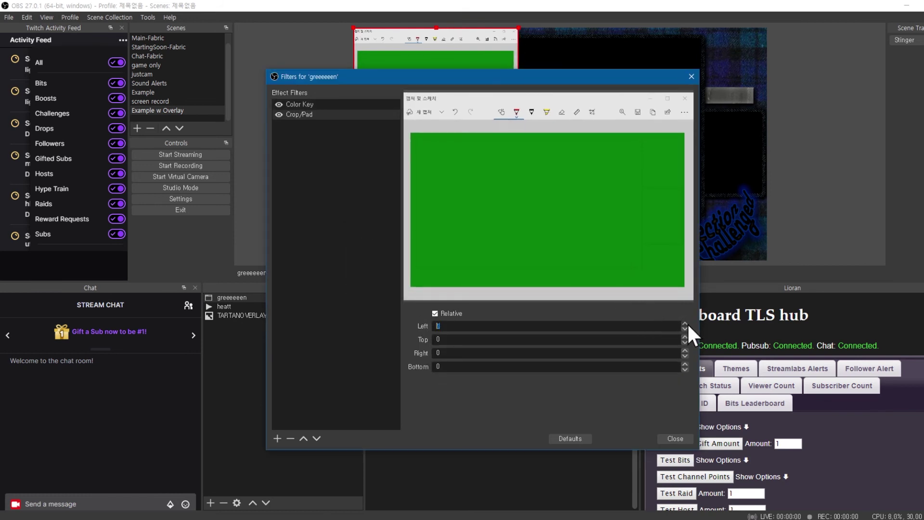
click(686, 323)
click(687, 323)
click(686, 323)
click(687, 323)
click(686, 323)
click(686, 323)
click(687, 324)
click(686, 323)
click(686, 323)
click(686, 323)
click(685, 323)
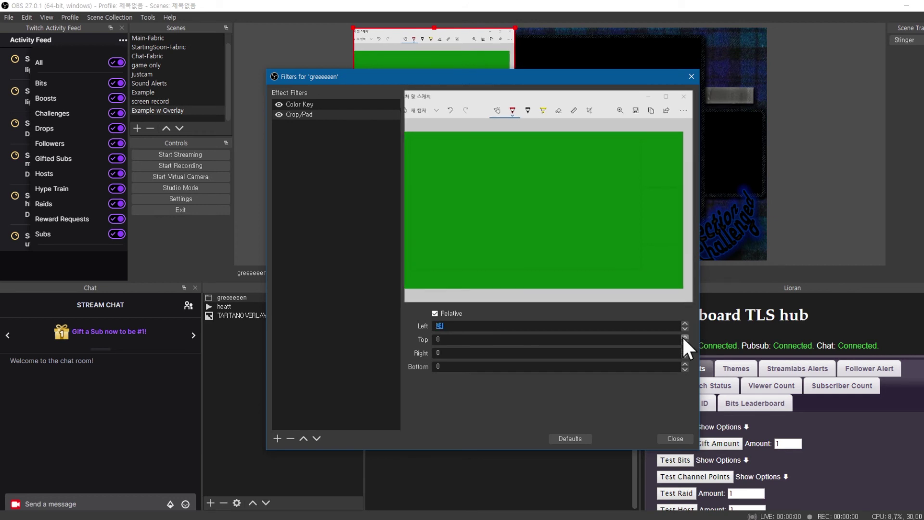
click(684, 336)
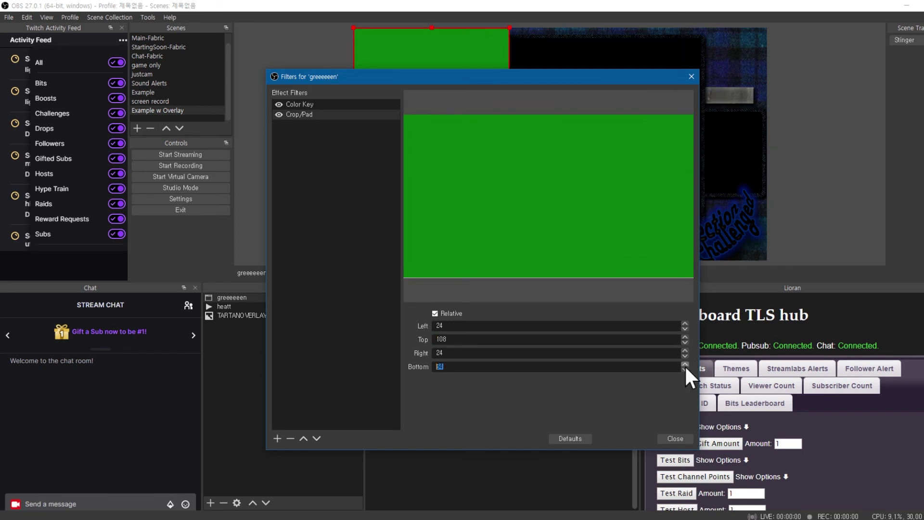
click(684, 365)
click(673, 439)
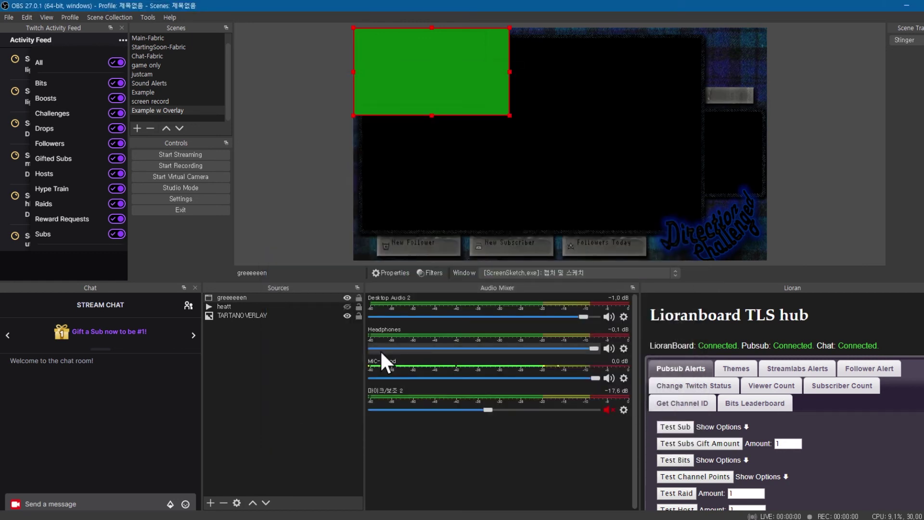
- Enlarge the green capture in the preview to fill the whole canvas and turn off Capture Cursor in its properties
drag(512, 117, 767, 216)
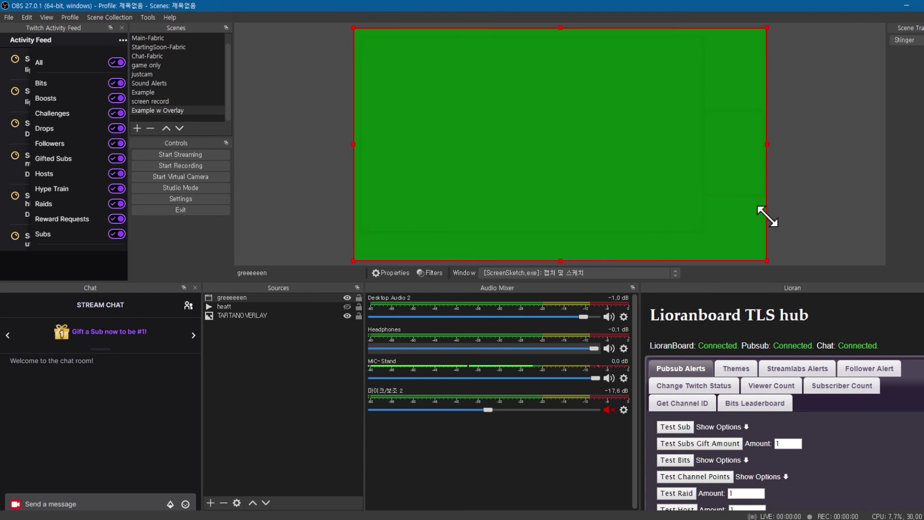
drag(768, 217, 768, 218)
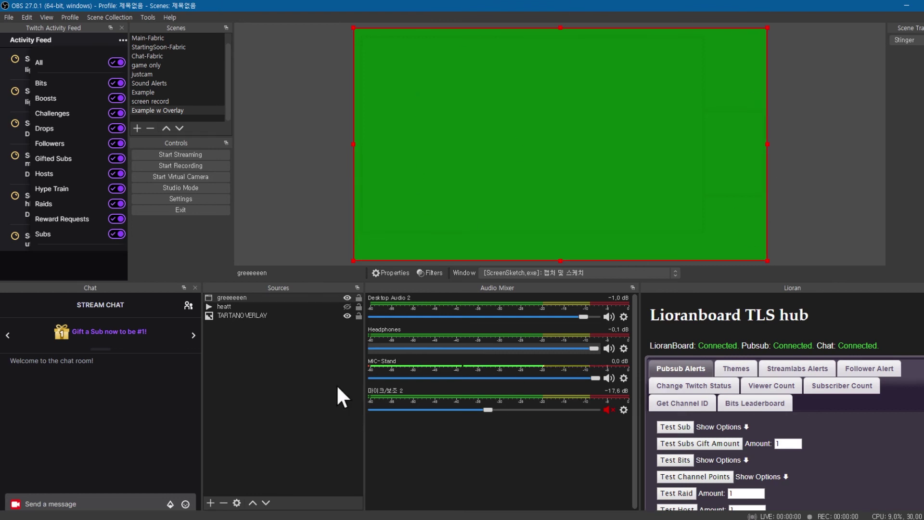
double_click(291, 298)
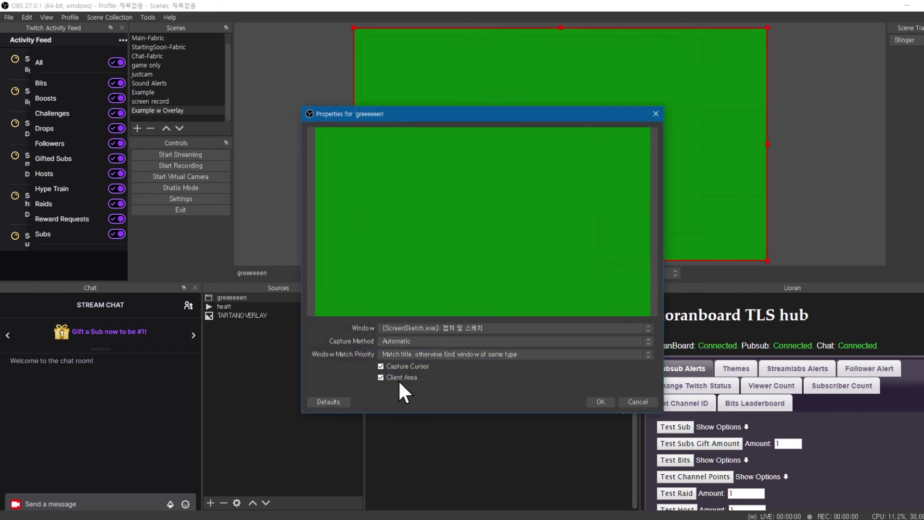
click(381, 367)
click(593, 400)
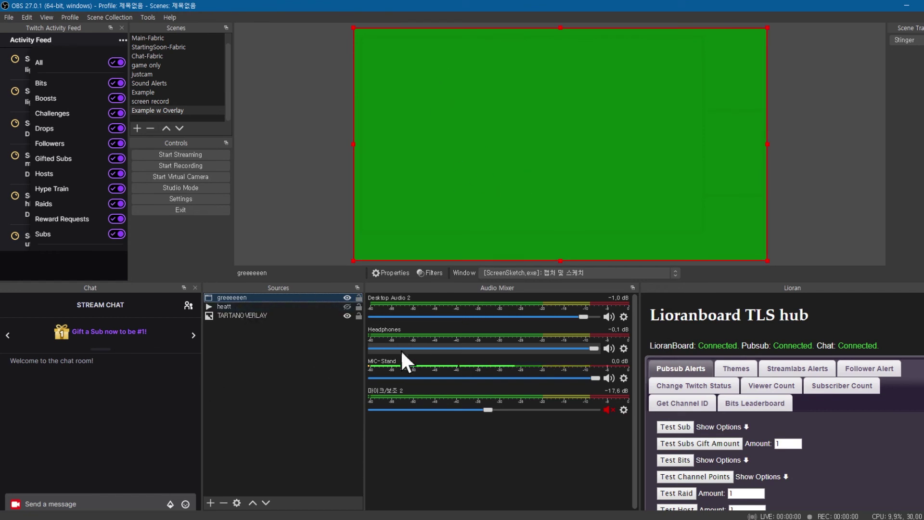
click(428, 273)
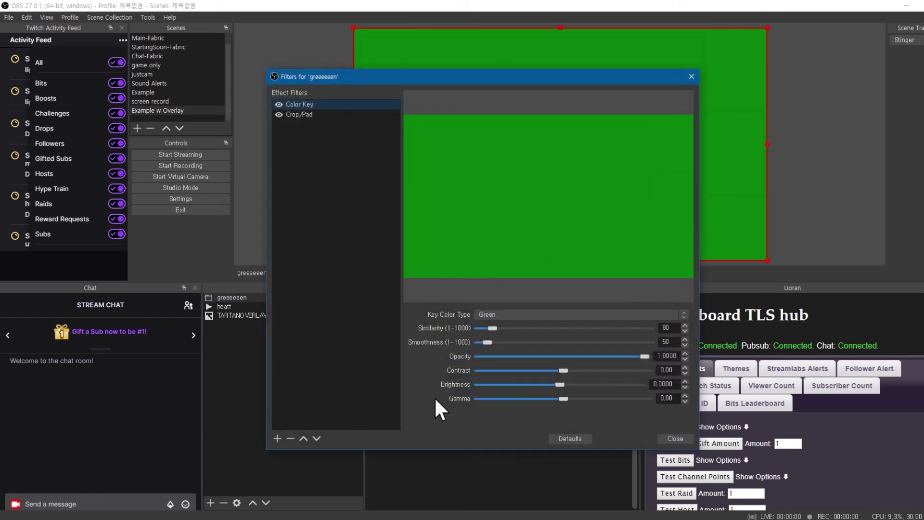
click(676, 439)
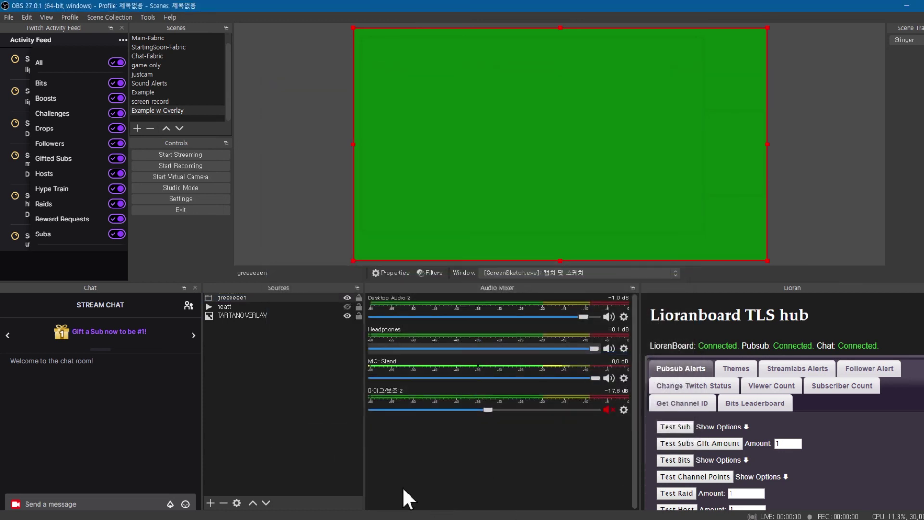
- Switch to the green sketch window and draw two red S shapes on the left half of the canvas
key(alt+Tab)
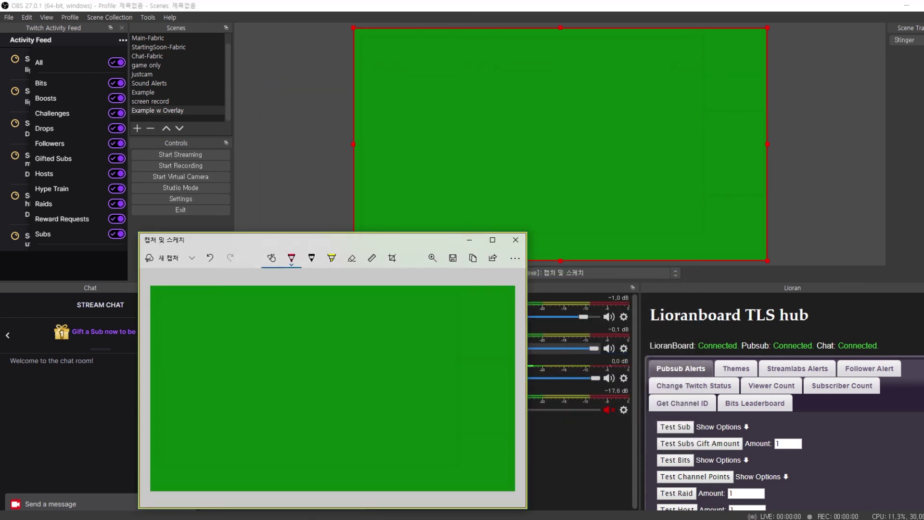
drag(236, 339, 220, 385)
mouse_move(282, 344)
mouse_down()
mouse_move(248, 370)
mouse_move(237, 406)
mouse_up()
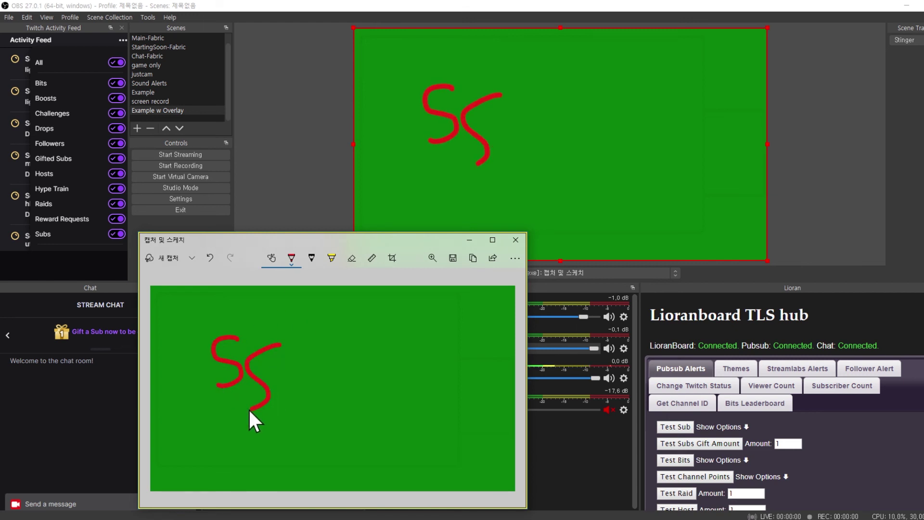
- Change the pen colour to turquoise and draw two S shapes on the right half of the green canvas
click(293, 264)
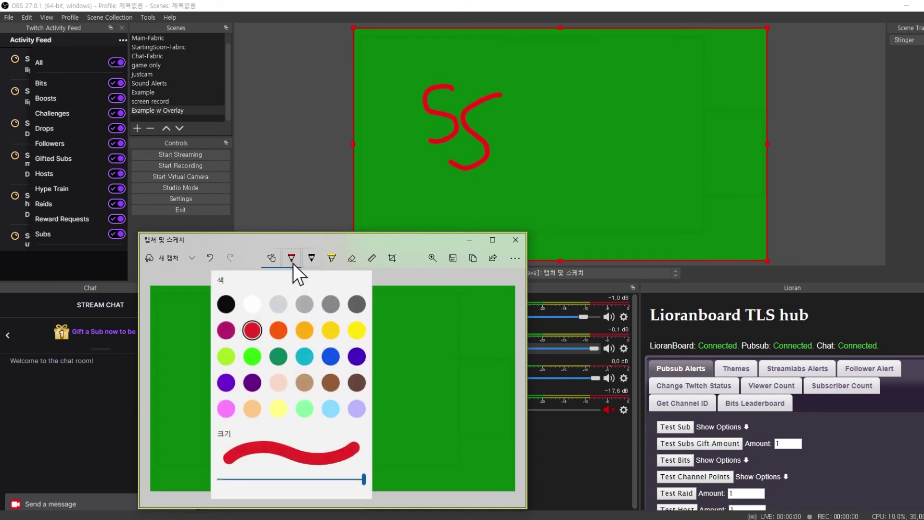
click(304, 355)
mouse_move(406, 326)
mouse_down()
mouse_move(383, 349)
mouse_move(398, 376)
mouse_move(380, 383)
mouse_up()
mouse_move(438, 345)
mouse_down()
mouse_move(439, 380)
mouse_move(399, 399)
mouse_up()
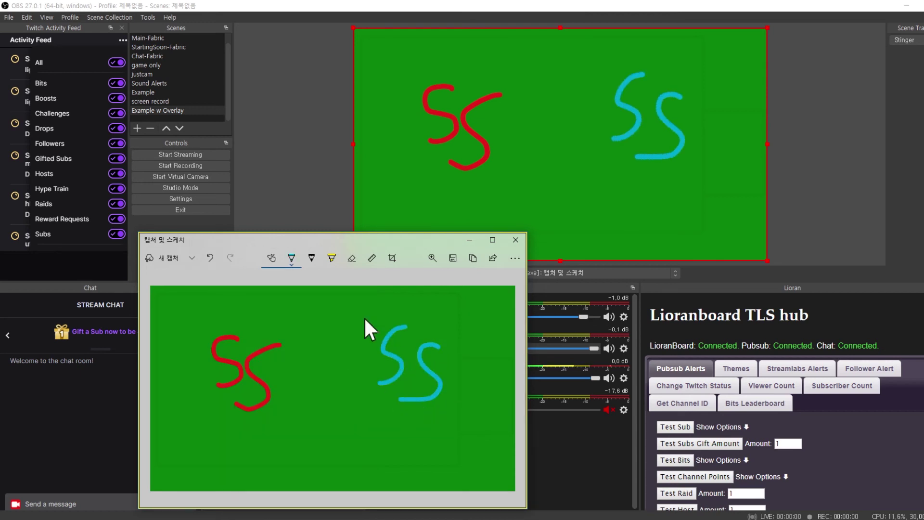
- Change the pen colour to yellow and draw two S shapes between the red and turquoise ones
click(291, 262)
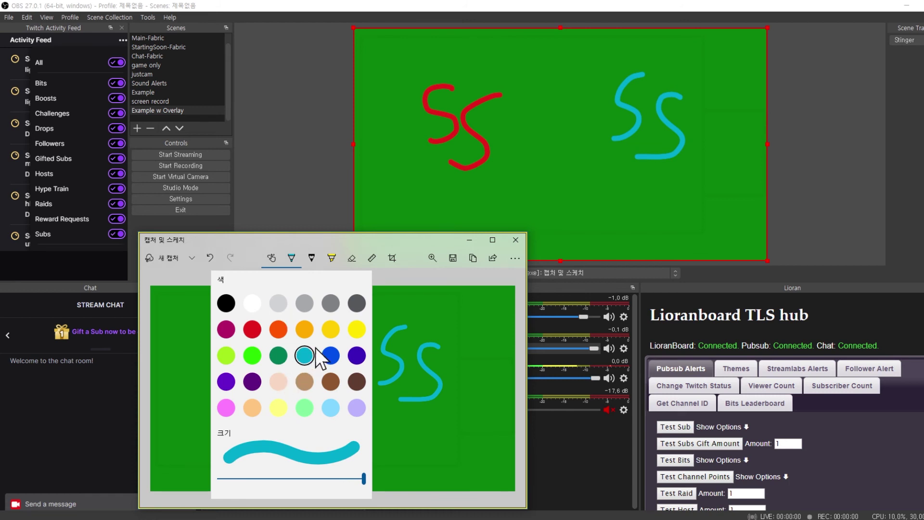
click(331, 331)
mouse_move(312, 350)
mouse_down()
mouse_move(300, 348)
mouse_move(301, 392)
mouse_up()
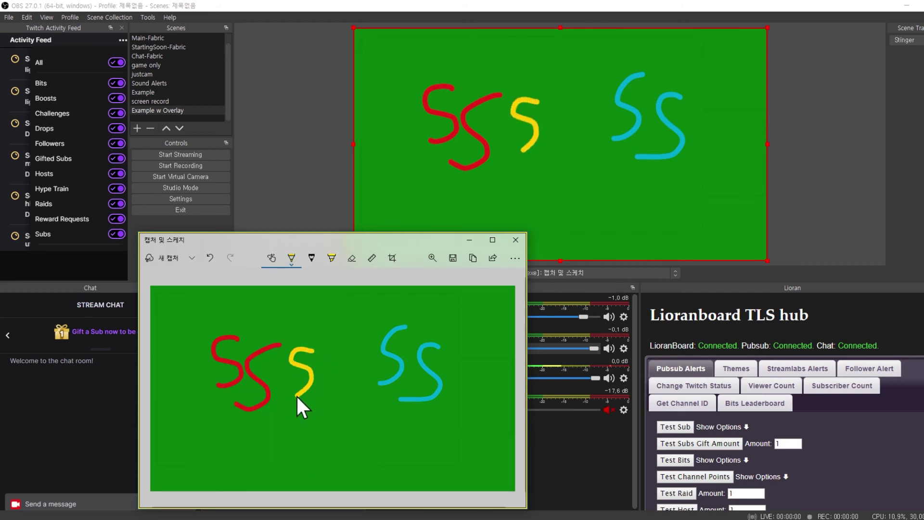
mouse_move(345, 349)
mouse_down()
mouse_move(325, 354)
mouse_move(345, 382)
mouse_move(330, 391)
mouse_up()
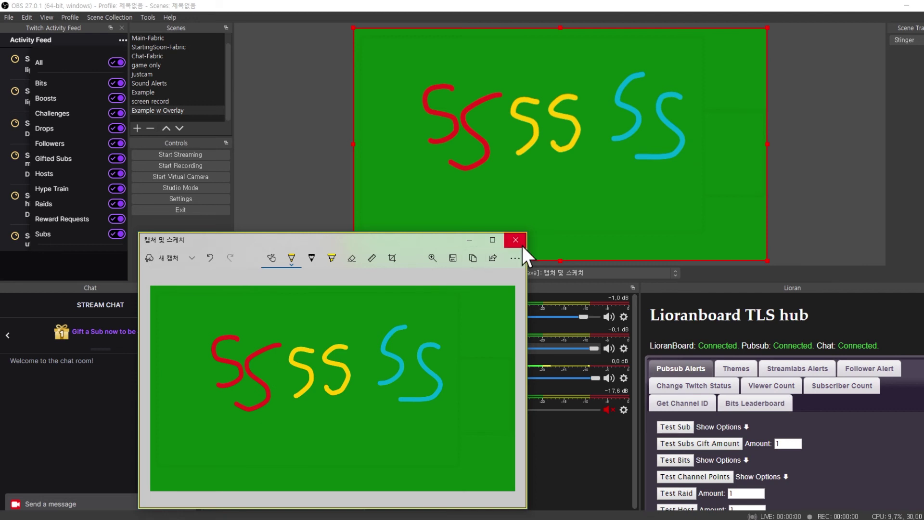
- Return to OBS and set the key color type of the greeeeen source's Color Key filter to Custom Color
click(303, 192)
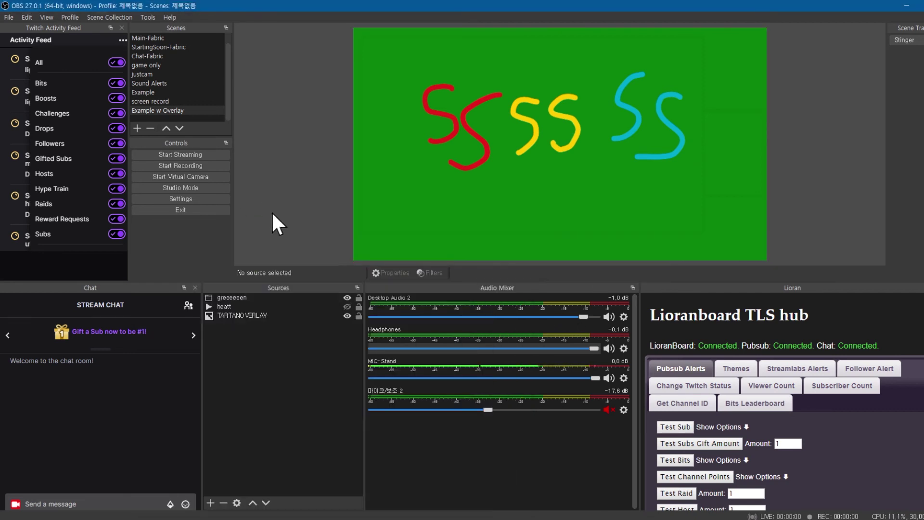
click(289, 298)
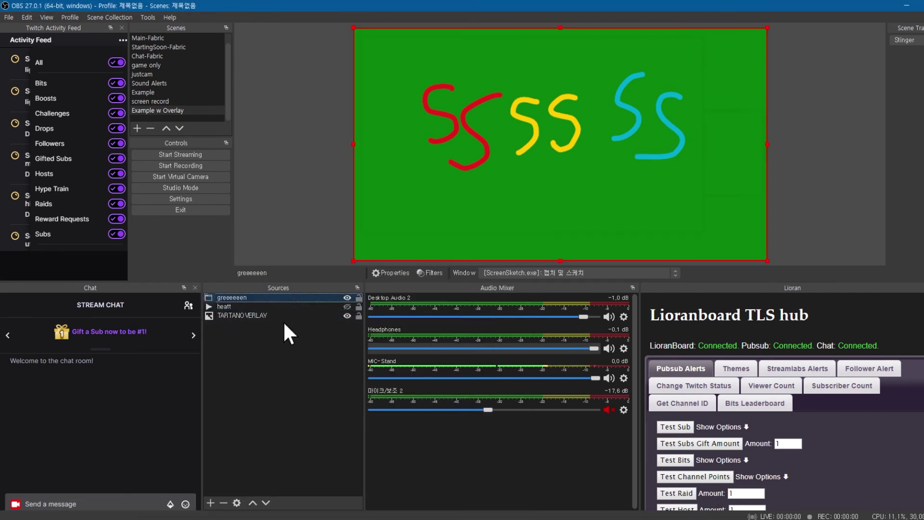
click(439, 274)
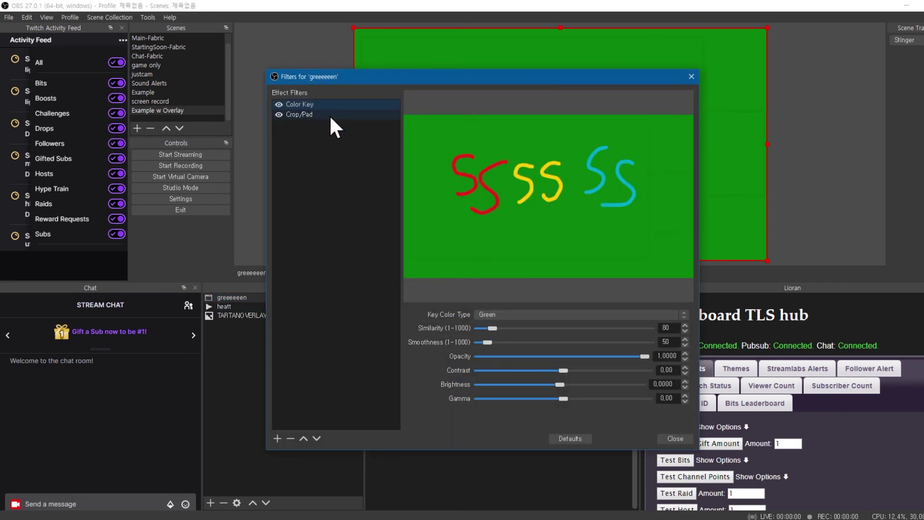
click(596, 314)
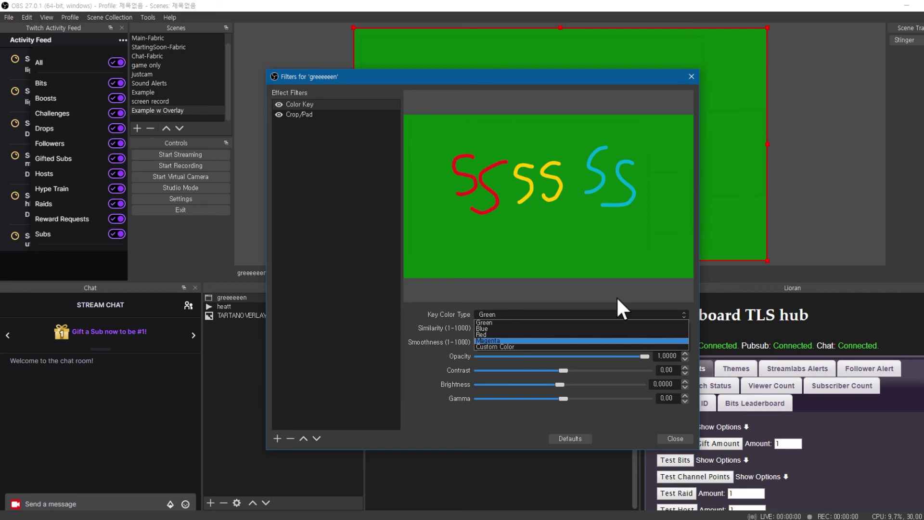
click(547, 344)
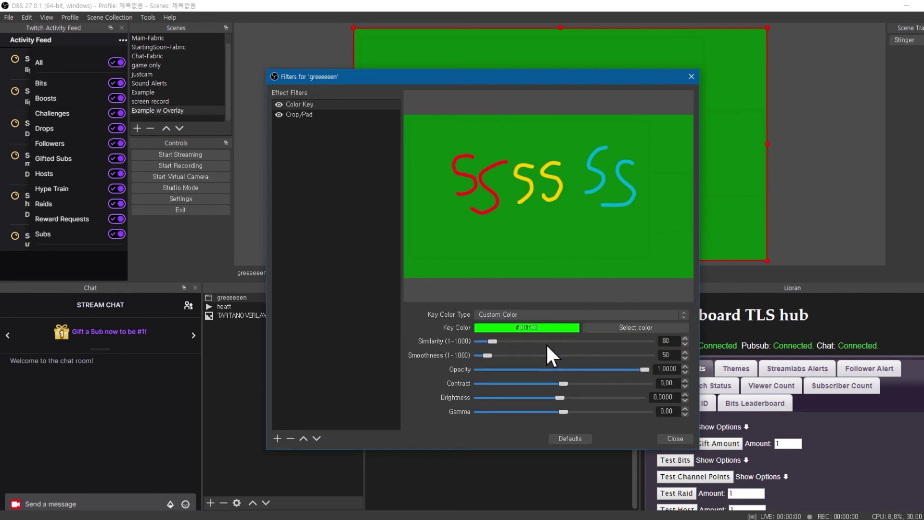
- Set the custom key color to red 10, green 129 and blue 12
click(623, 327)
drag(565, 161, 459, 243)
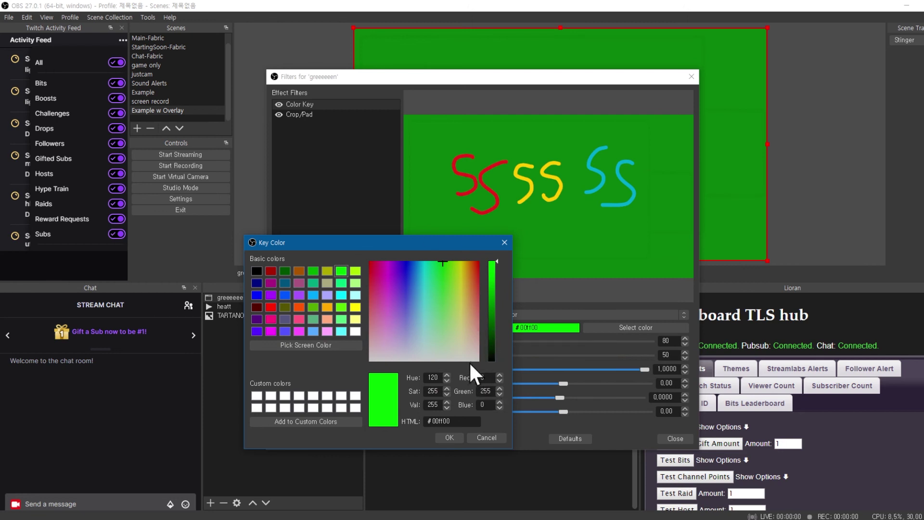
drag(492, 377, 464, 373)
text(1)
drag(492, 390, 421, 389)
text(129)
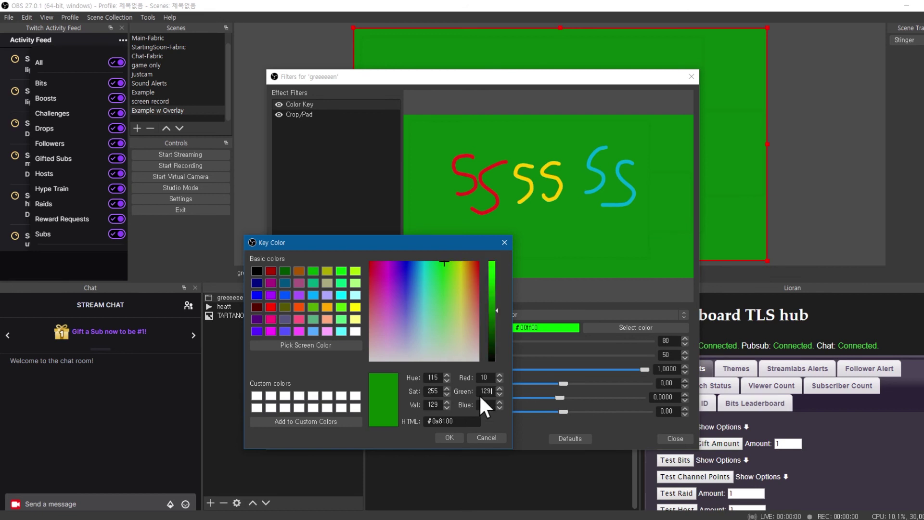
double_click(482, 406)
text(12)
click(449, 438)
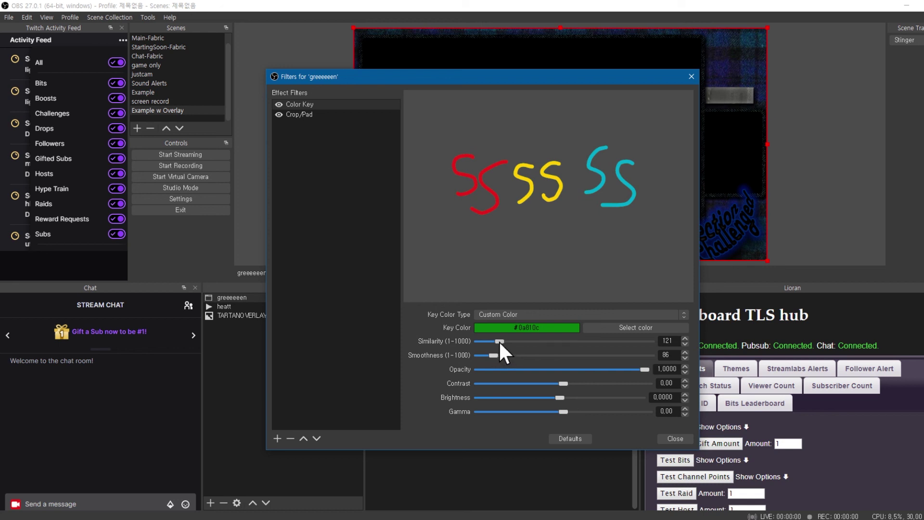
- Raise the Color Key similarity to 218 and close the filters
drag(500, 338, 507, 399)
drag(507, 401, 518, 400)
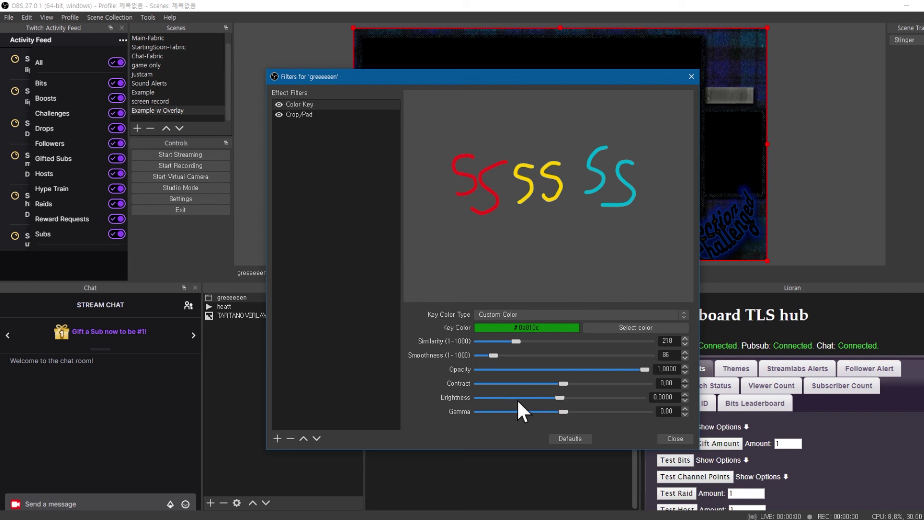
click(674, 439)
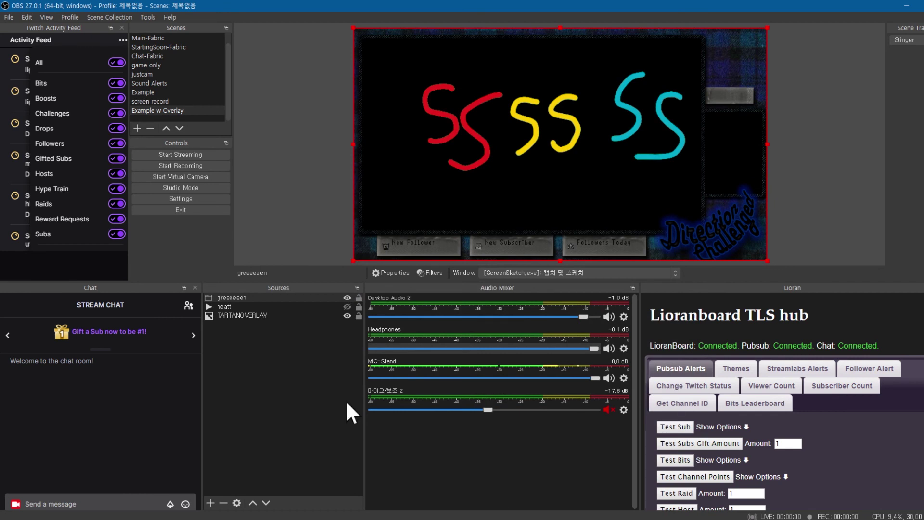
- Review the Color Key and Crop/Pad settings of the green capture source
click(430, 272)
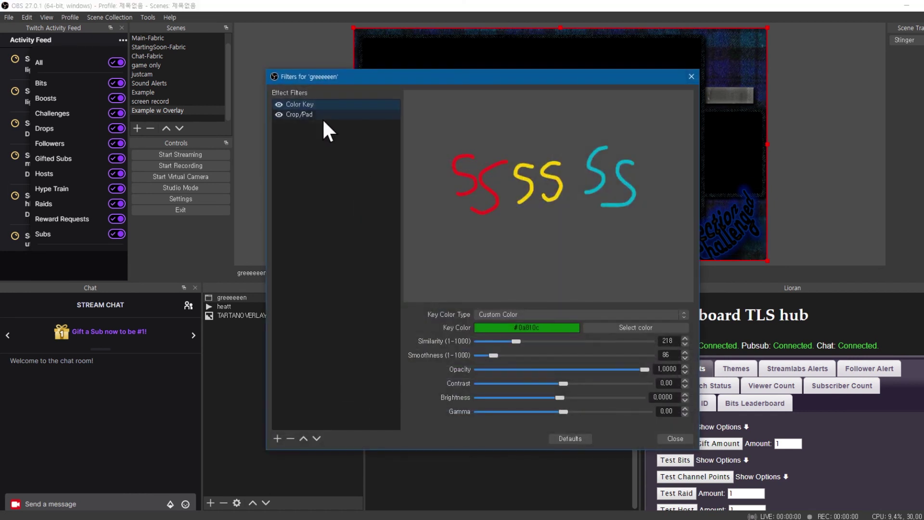
click(322, 116)
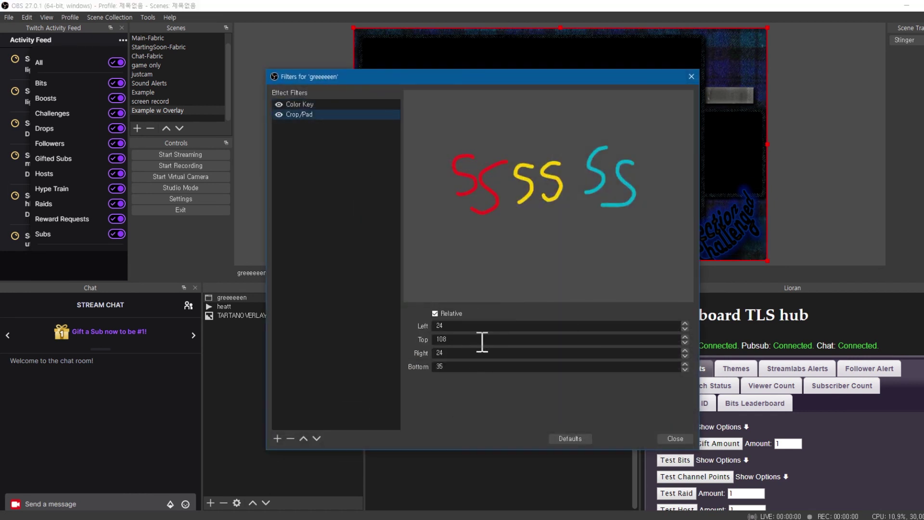
click(692, 76)
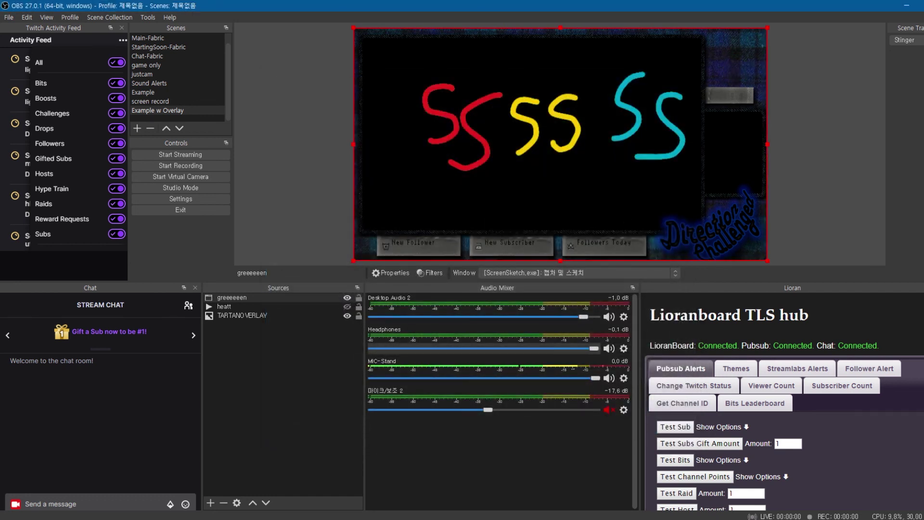
- Switch to the sketch window, try making it taller before restoring its height, and move it to the right
key(alt+Tab)
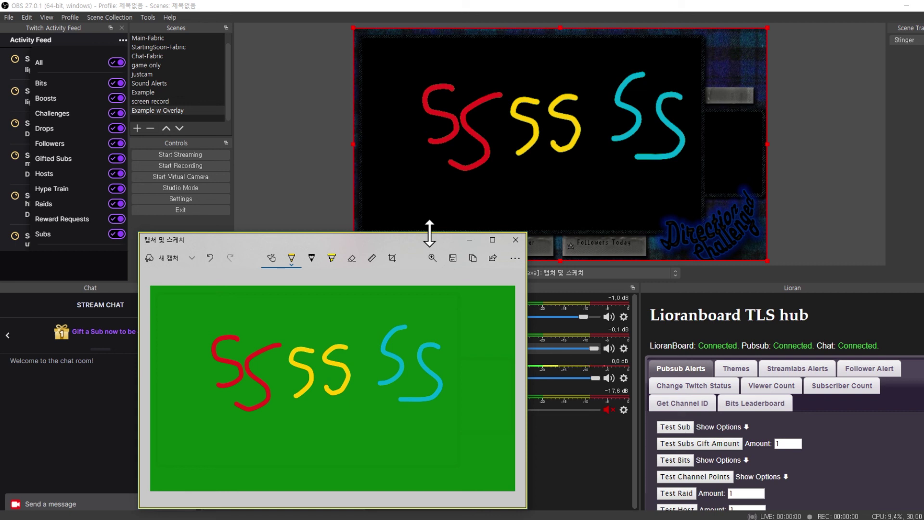
drag(429, 234, 435, 153)
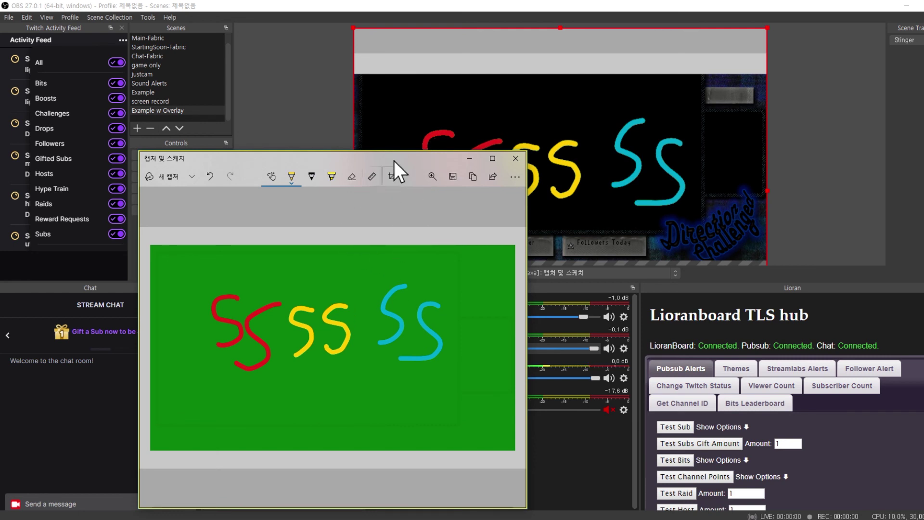
drag(396, 152, 390, 228)
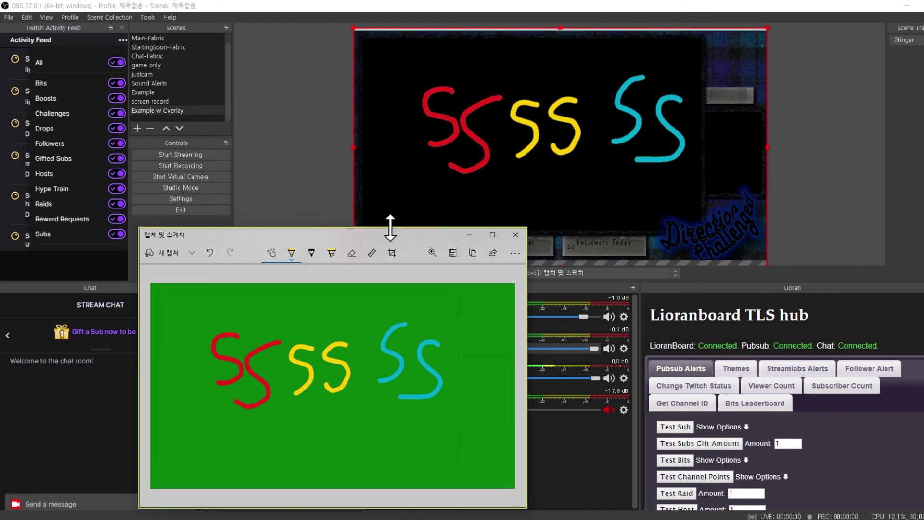
drag(390, 229, 390, 232)
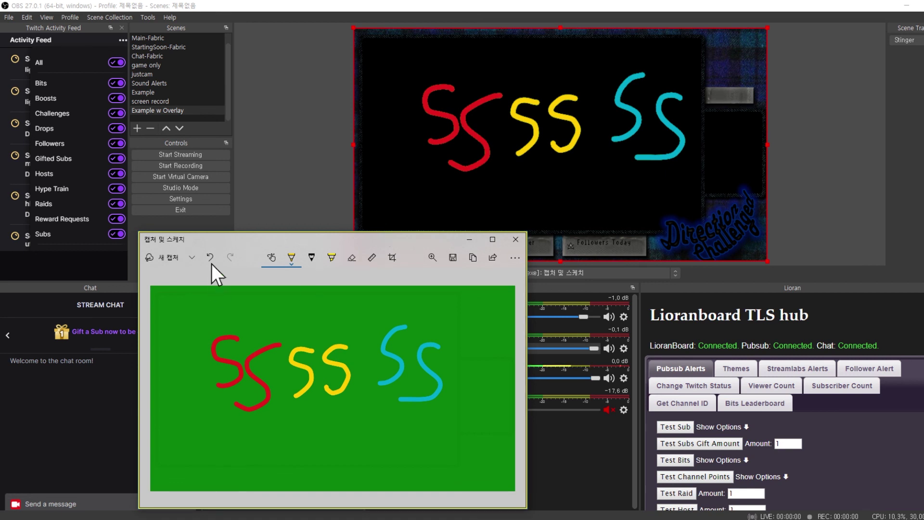
mouse_move(252, 238)
mouse_down()
mouse_move(454, 244)
mouse_move(337, 247)
mouse_up()
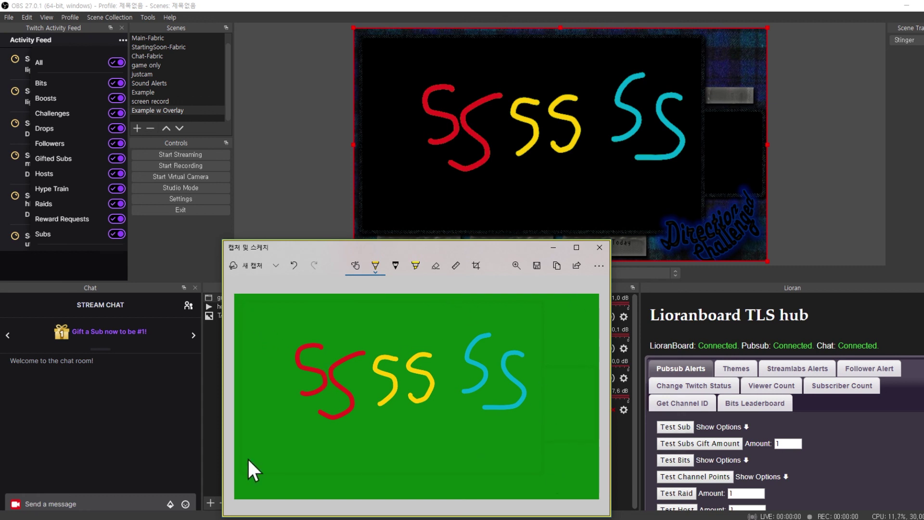
- Draw two yellow hearts on the green sketch and mark the game frame's corners and the webcam frame's inner corners with short yellow strokes
mouse_move(559, 382)
mouse_down()
mouse_move(575, 413)
mouse_move(585, 389)
mouse_move(572, 410)
mouse_up()
mouse_move(291, 339)
mouse_down()
mouse_move(265, 350)
mouse_move(288, 373)
mouse_move(293, 332)
mouse_up()
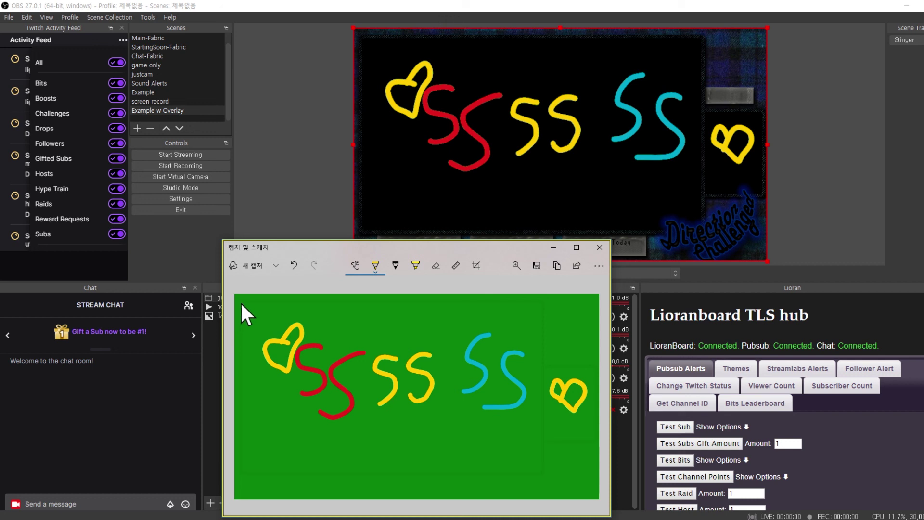
mouse_move(240, 301)
mouse_down()
mouse_move(248, 301)
mouse_move(242, 317)
mouse_up()
drag(240, 464, 269, 471)
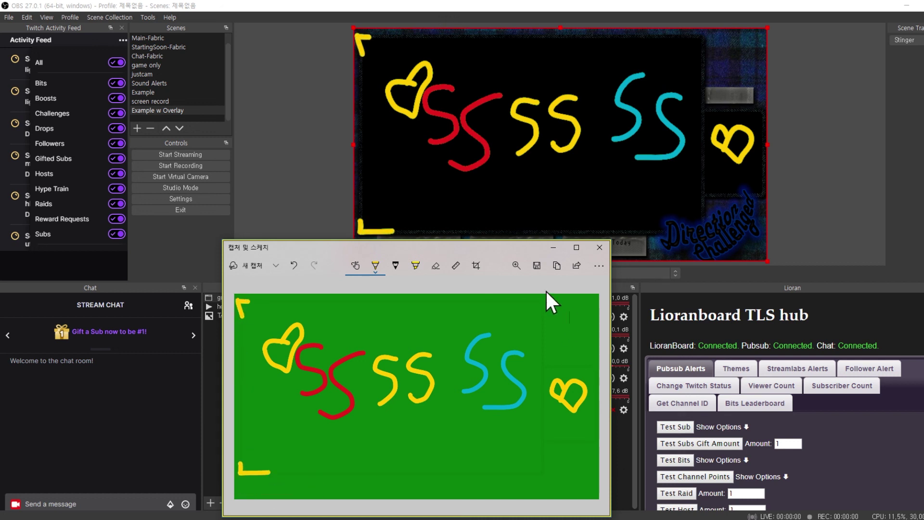
drag(537, 303, 543, 321)
drag(544, 464, 532, 470)
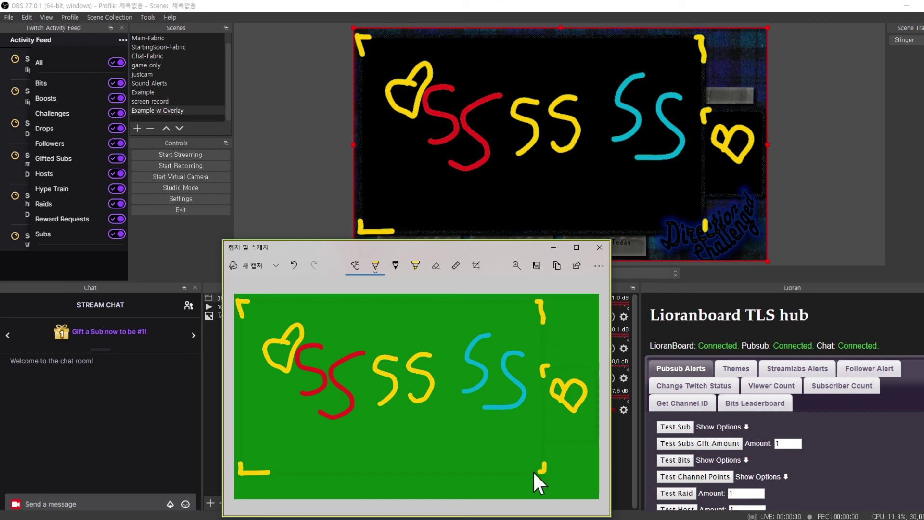
drag(540, 429, 554, 436)
mouse_move(456, 239)
mouse_down()
mouse_move(457, 208)
mouse_move(460, 241)
mouse_up()
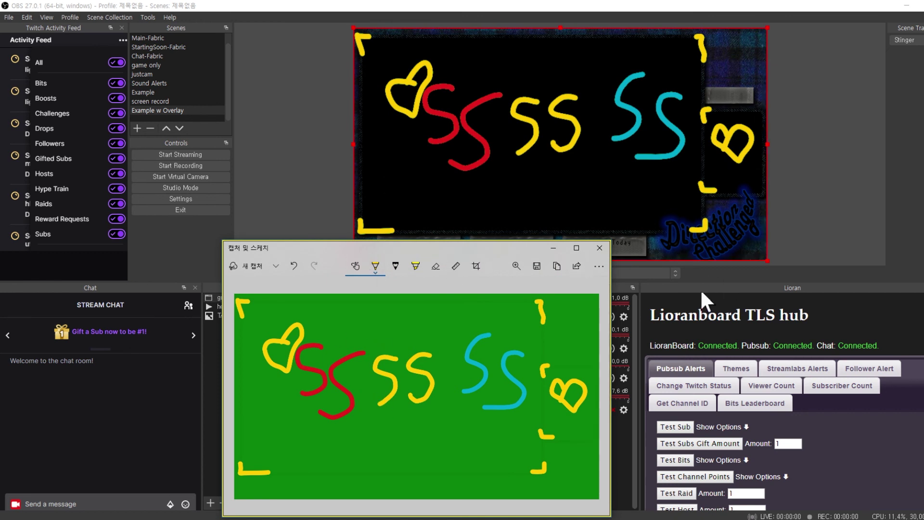
- Scribble freehand yellow lines over and around the existing letters across the green sketch to test the live overlay
mouse_move(298, 316)
mouse_down()
mouse_move(336, 360)
mouse_move(309, 393)
mouse_up()
mouse_move(377, 332)
mouse_down()
mouse_move(406, 440)
mouse_move(439, 439)
mouse_up()
mouse_move(474, 351)
mouse_down()
mouse_move(472, 464)
mouse_move(505, 395)
mouse_up()
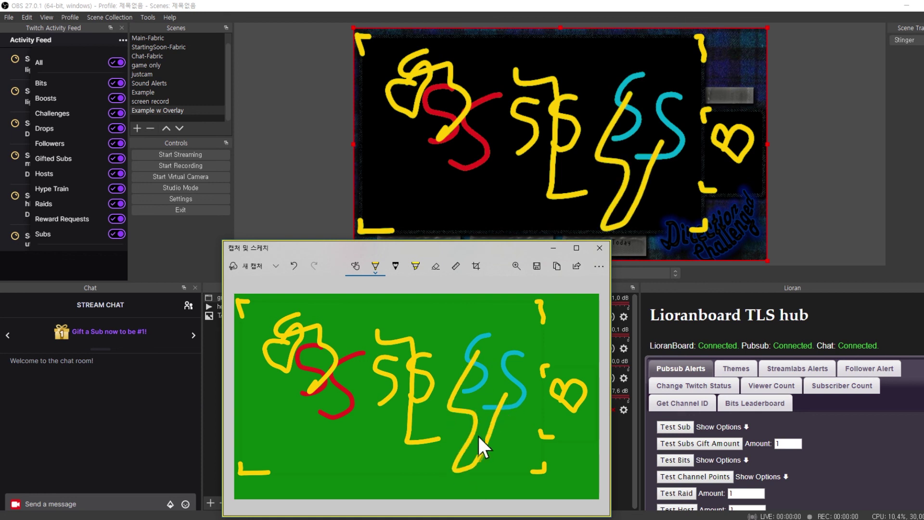
mouse_move(316, 408)
mouse_down()
mouse_move(289, 429)
mouse_move(323, 453)
mouse_up()
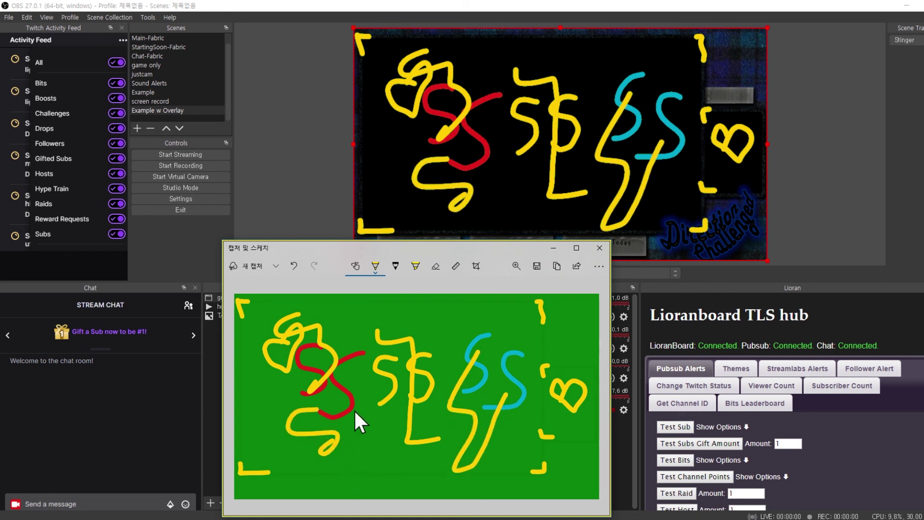
mouse_move(466, 322)
mouse_down()
mouse_move(512, 368)
mouse_move(491, 414)
mouse_up()
mouse_move(549, 333)
mouse_down()
mouse_move(566, 366)
mouse_move(523, 382)
mouse_move(555, 376)
mouse_move(513, 433)
mouse_move(489, 418)
mouse_up()
mouse_move(261, 388)
mouse_down()
mouse_move(281, 425)
mouse_move(263, 434)
mouse_up()
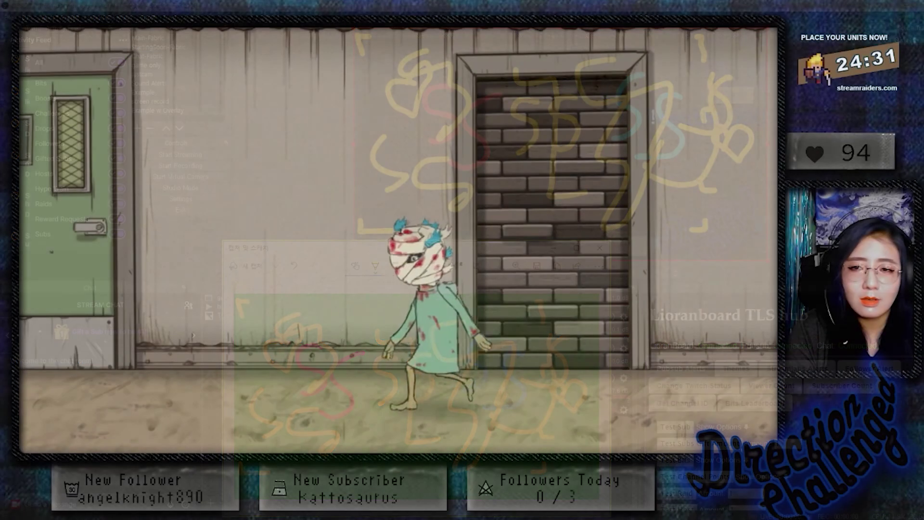
key(space)
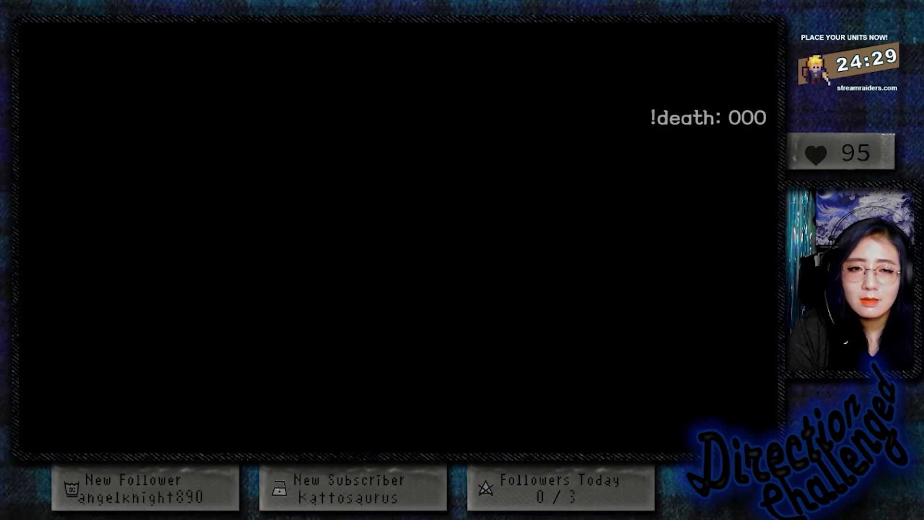
key(Left)
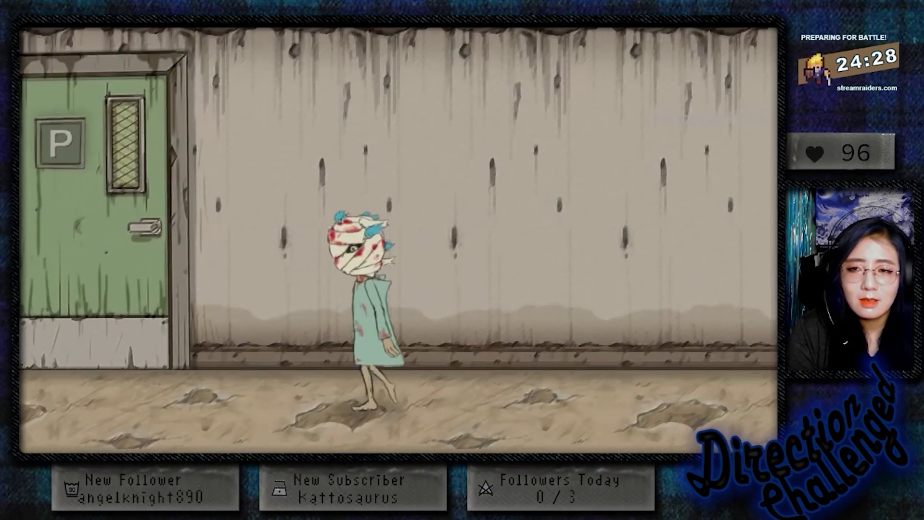
key(Left)
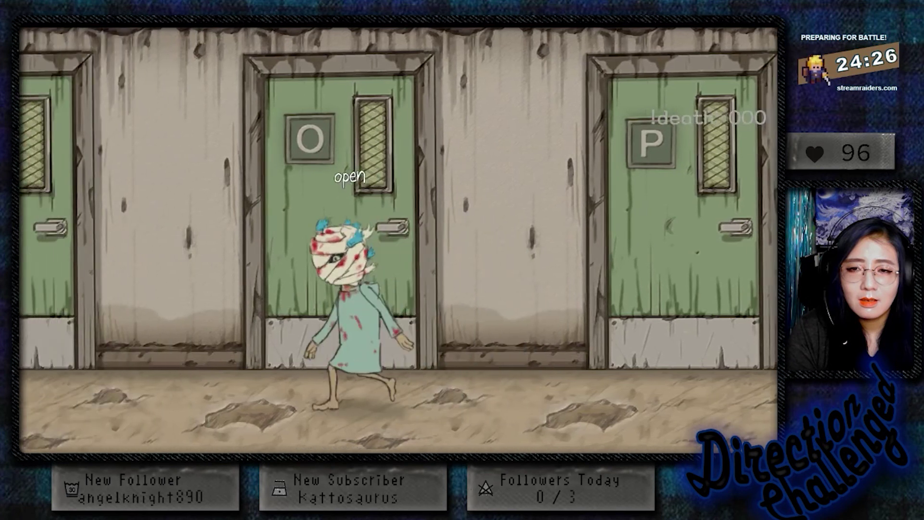
key(Left)
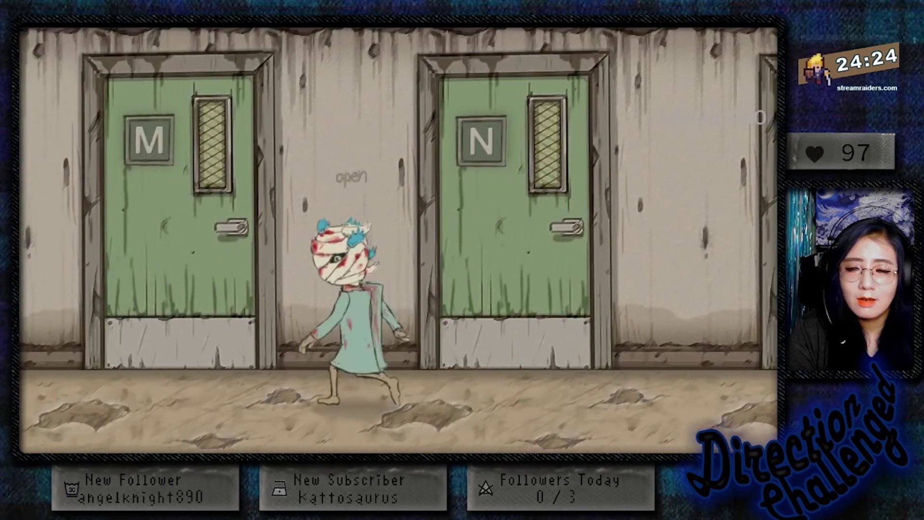
key(Left)
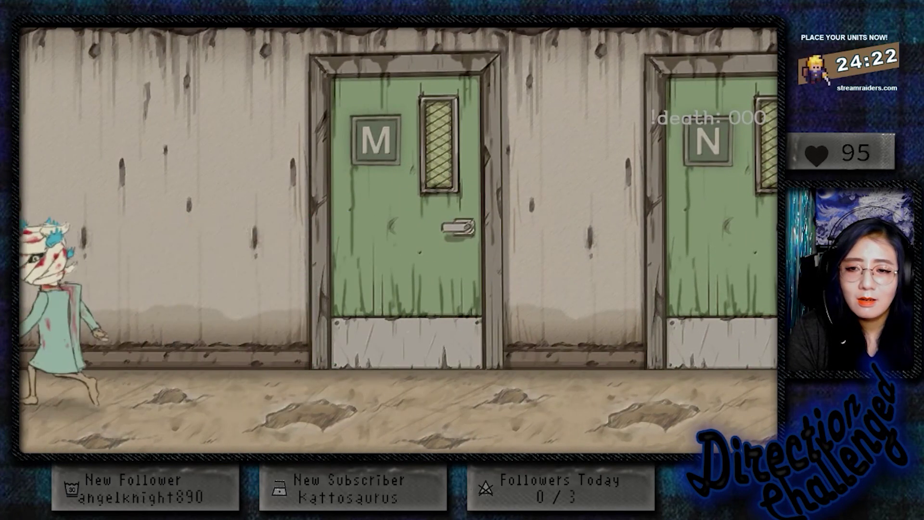
key(Right)
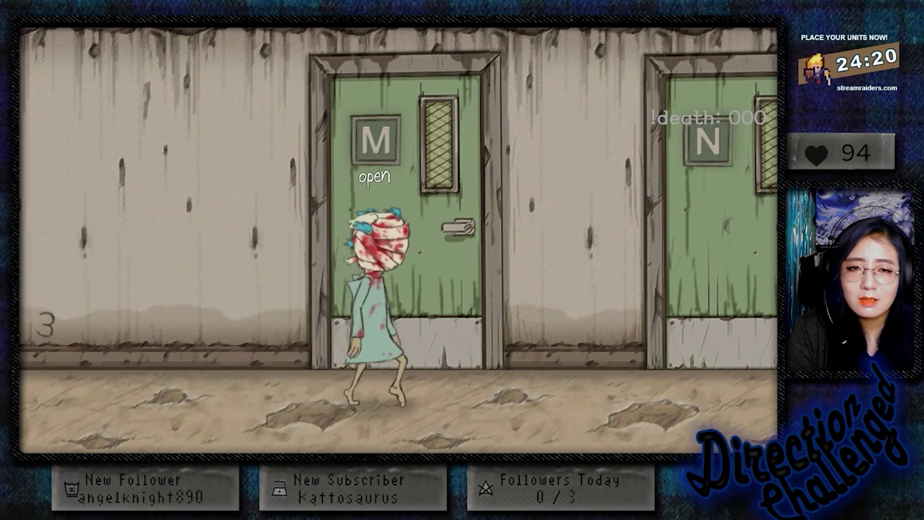
key(space)
key(Left)
key(Left)
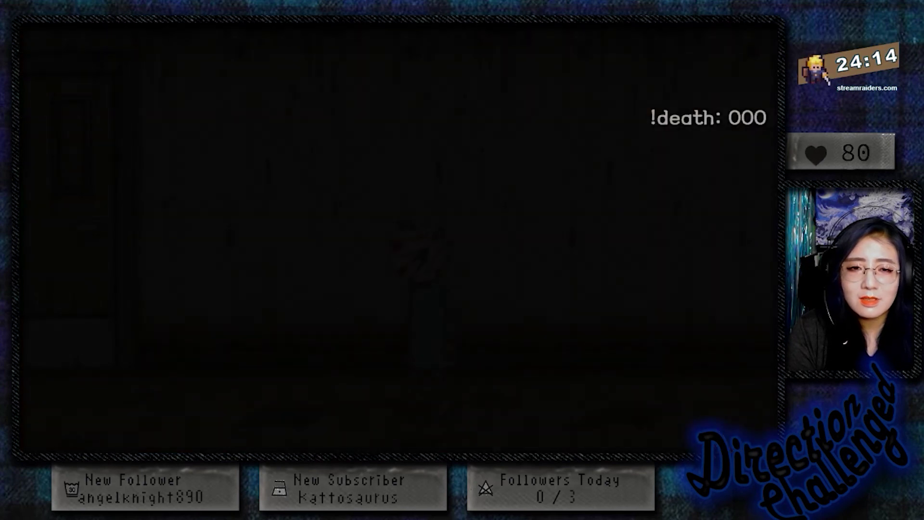
key(Left)
key(Left)
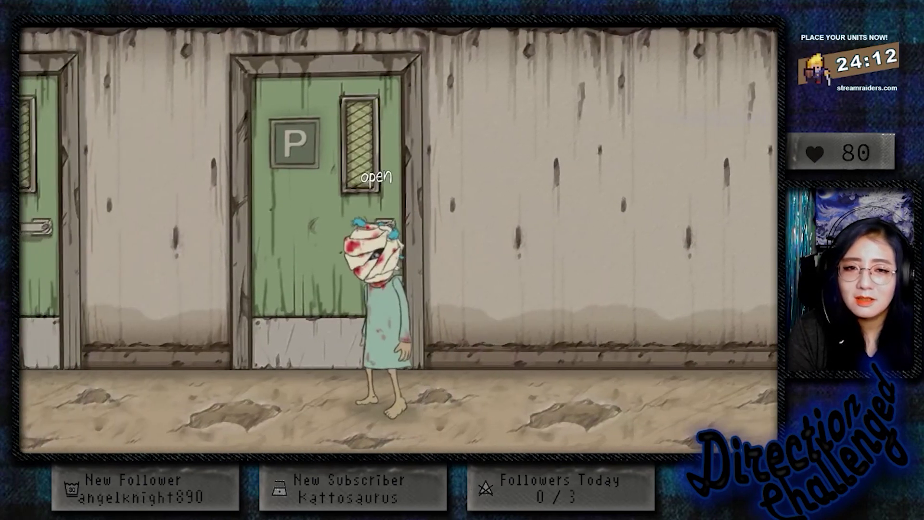
key(Left)
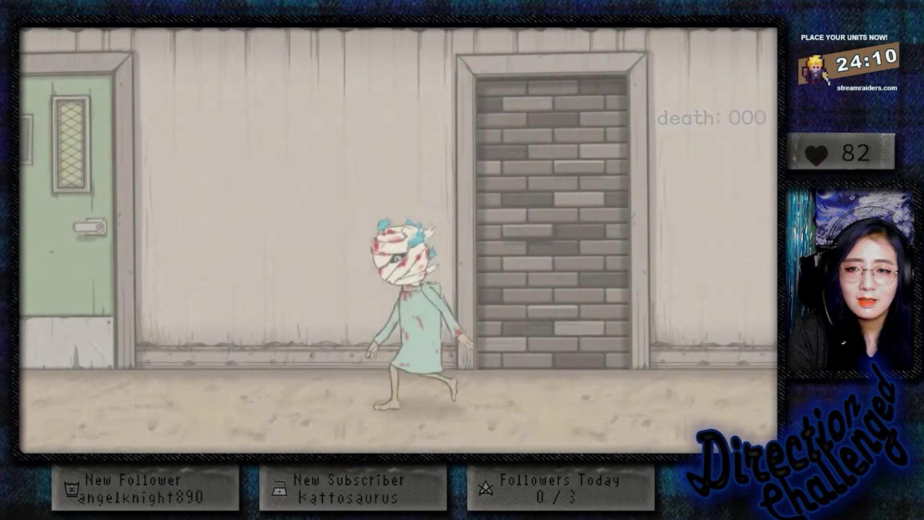
key(Left)
key(Left)
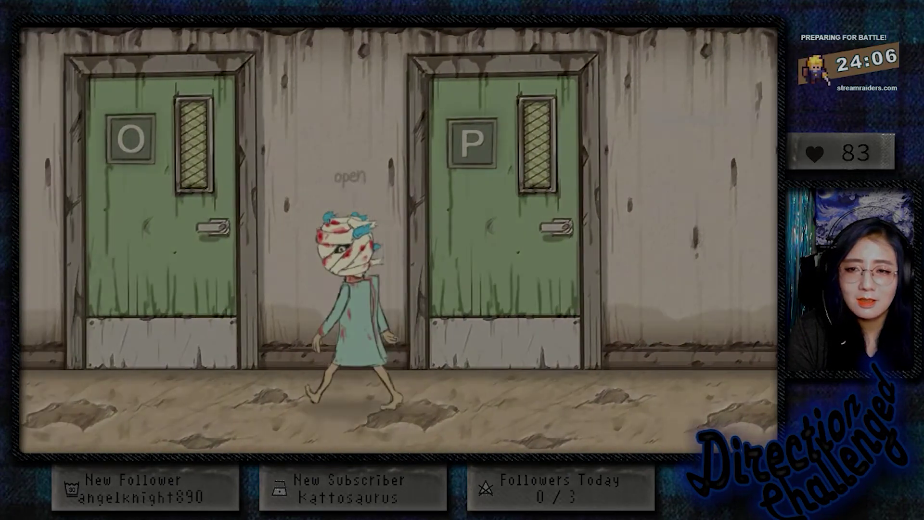